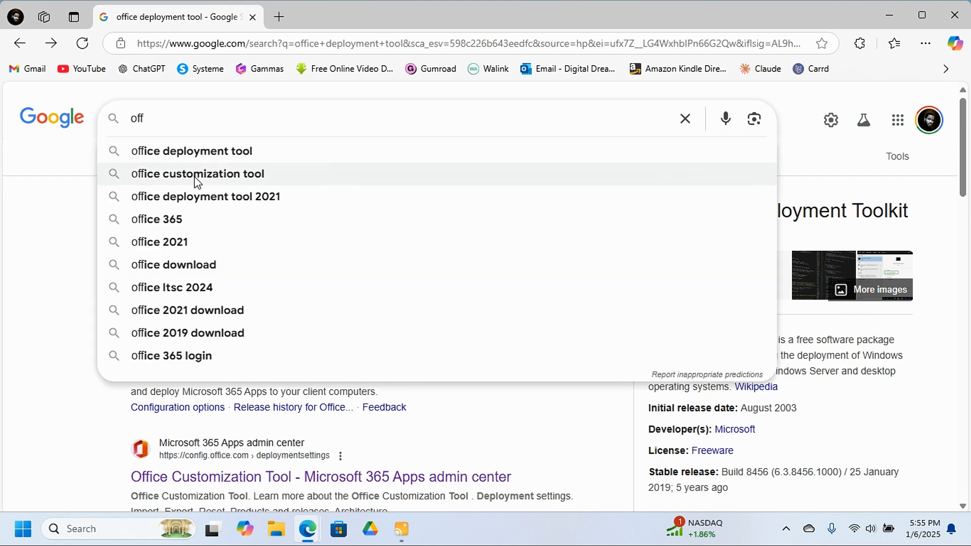
Search for "office customization tool" and choose 64-bit as the architecture to deploy in its deployment settings.
left_click(209, 175)
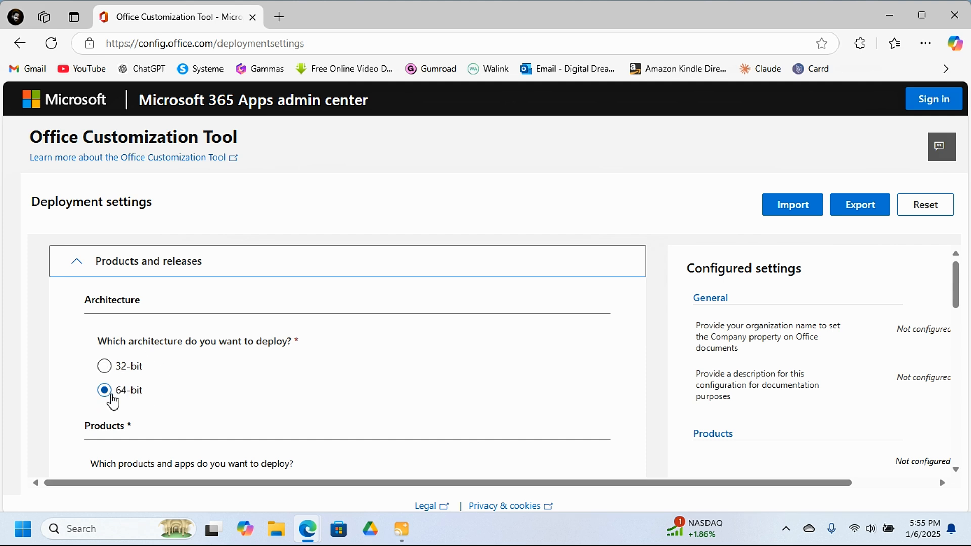
scroll(111, 399, "down", 1)
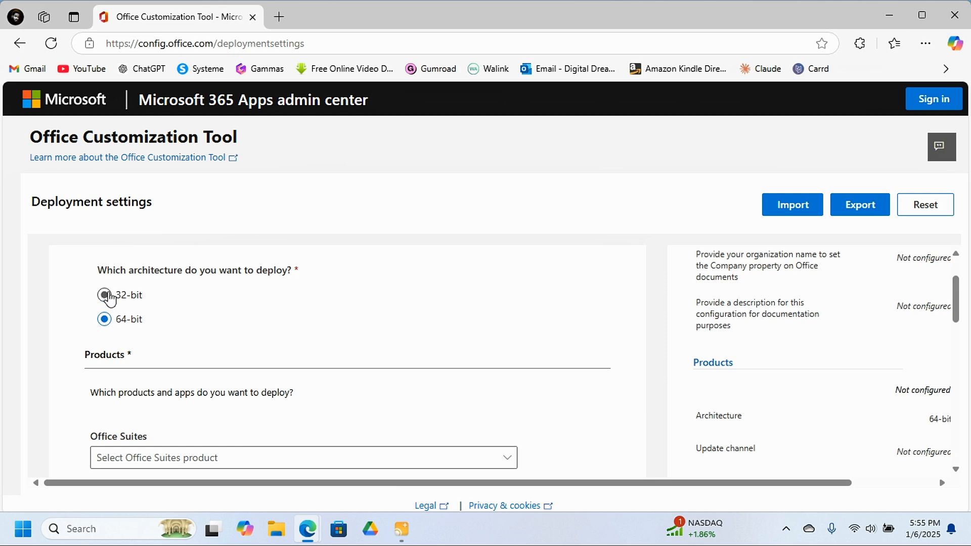
left_click(108, 296)
left_click(107, 326)
Select Office LTSC Standard 2024 - Volume License as the Office Suites product.
scroll(183, 354, "down", 2)
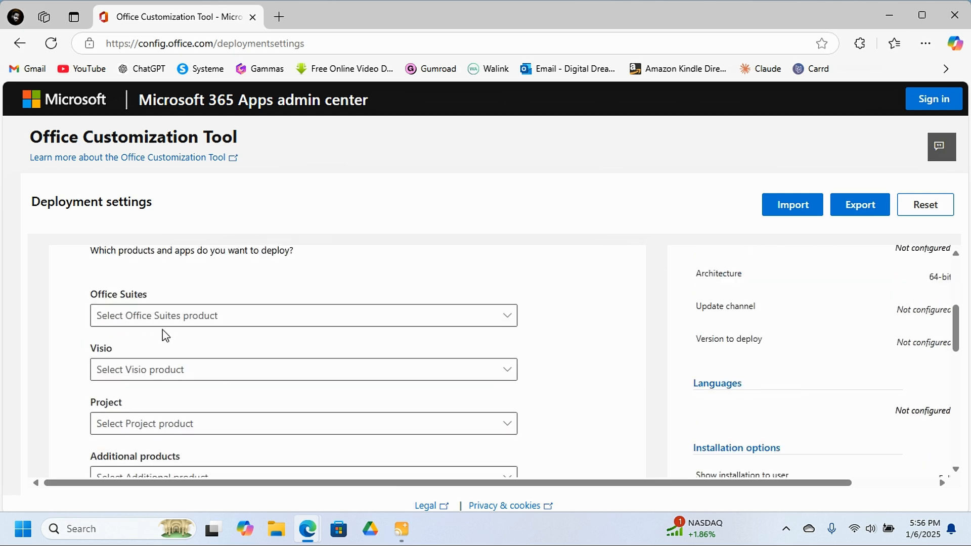
scroll(127, 283, "up", 2)
scroll(124, 371, "down", 1)
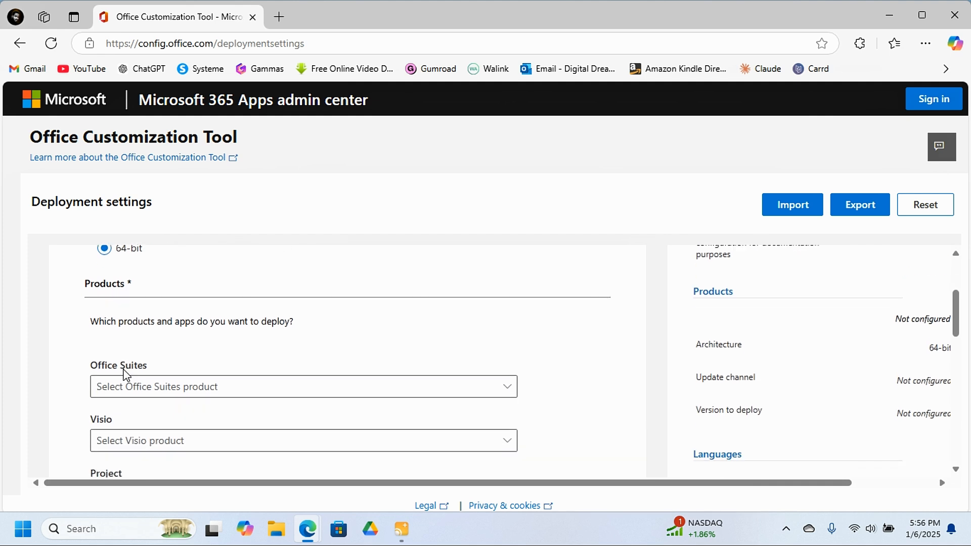
left_click(157, 389)
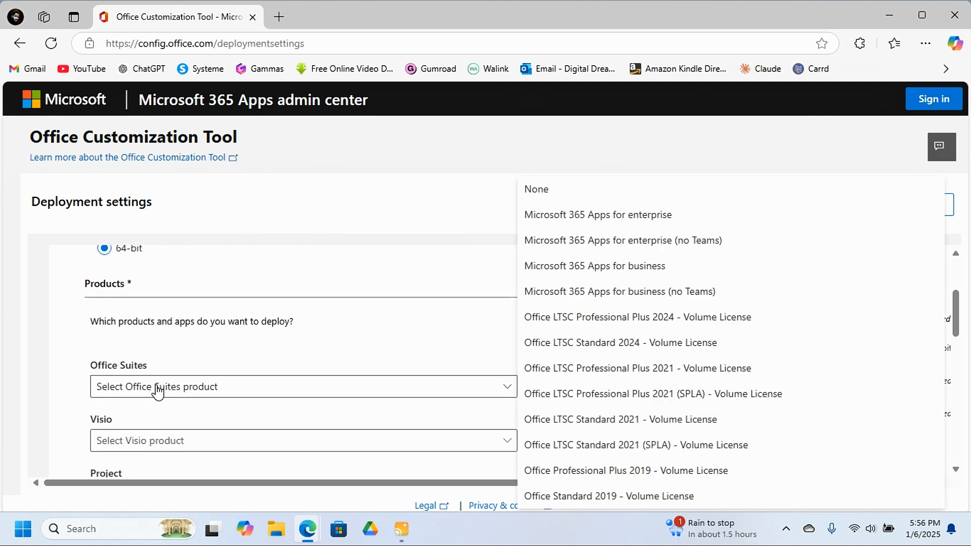
left_click(624, 346)
Exclude OneDrive Desktop, Outlook, Publisher and OneNote from the deployed apps and proceed to the language settings.
scroll(385, 325, "down", 7)
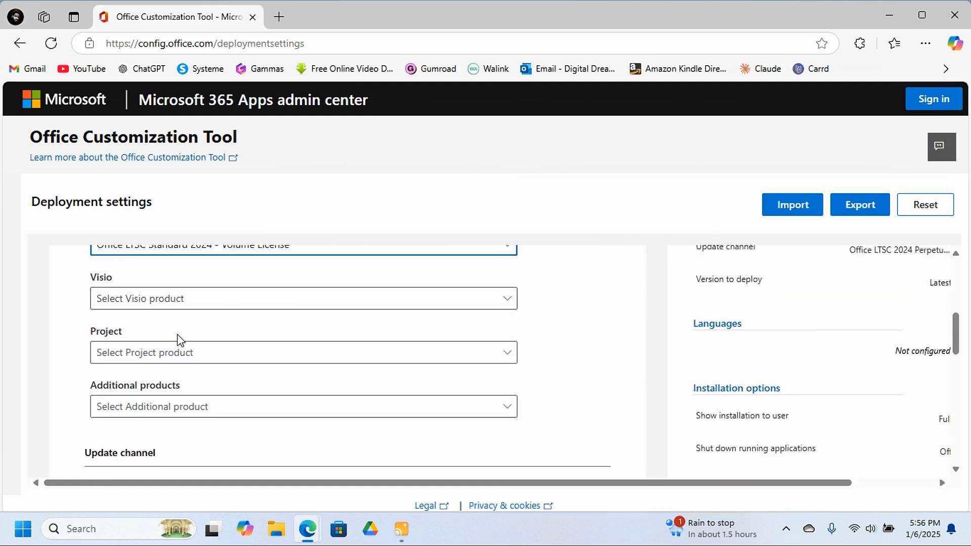
scroll(149, 314, "up", 1)
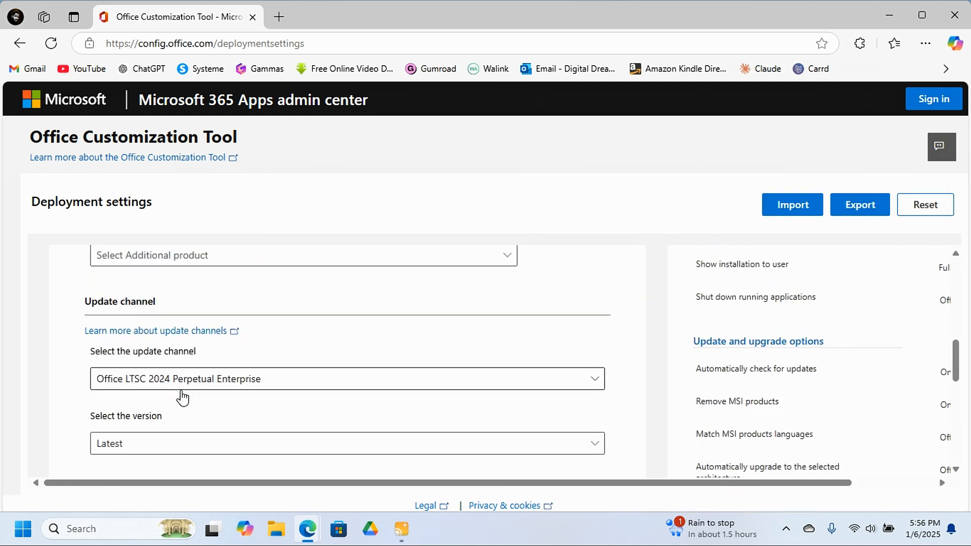
scroll(172, 384, "down", 1)
scroll(156, 385, "down", 3)
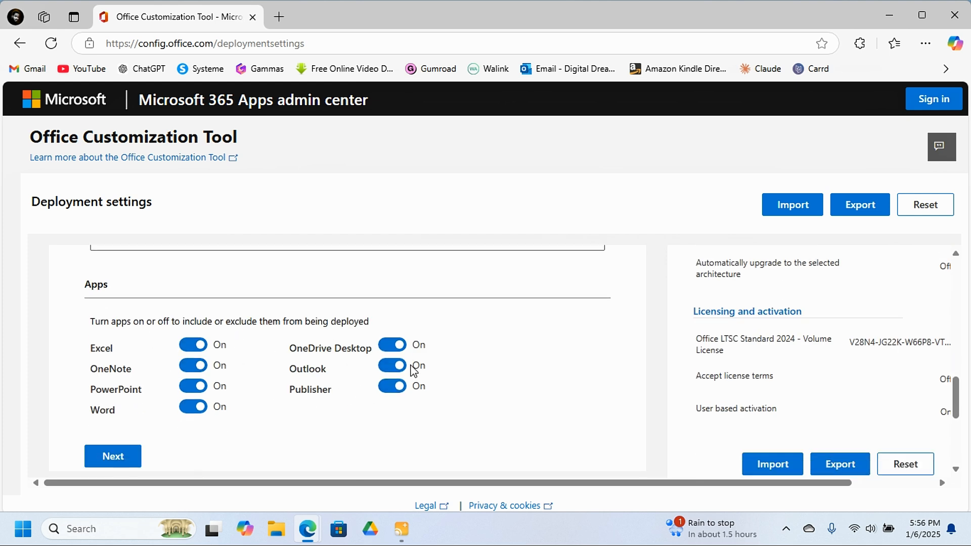
left_click(399, 347)
left_click(397, 365)
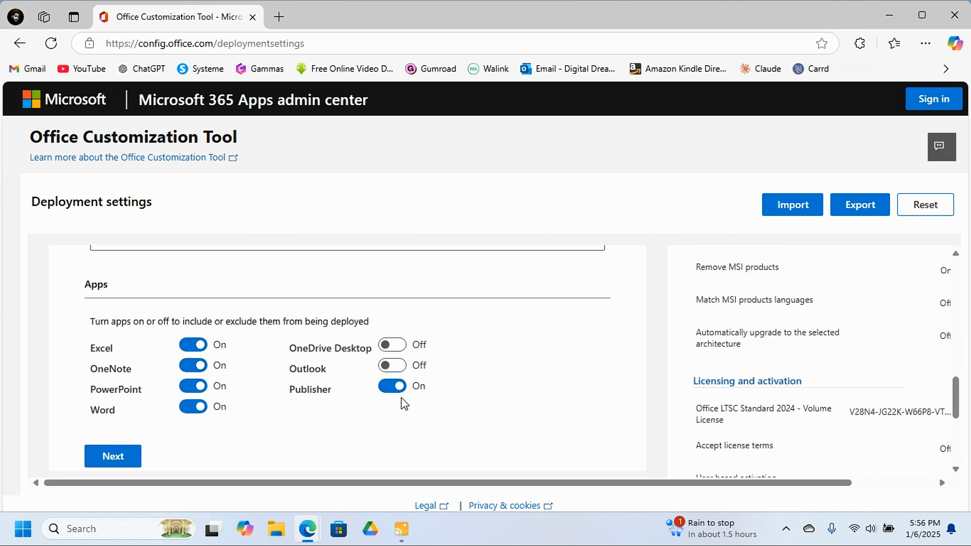
left_click(394, 389)
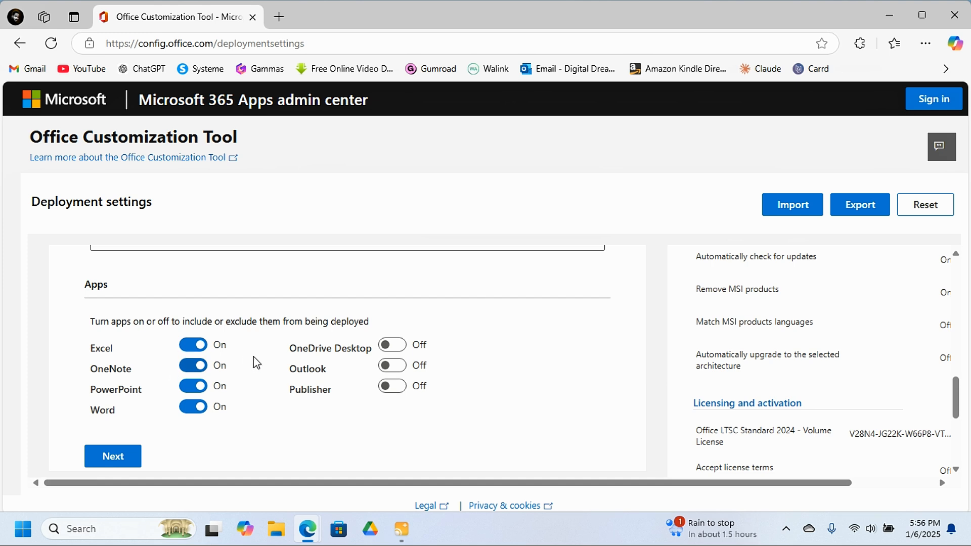
left_click(206, 367)
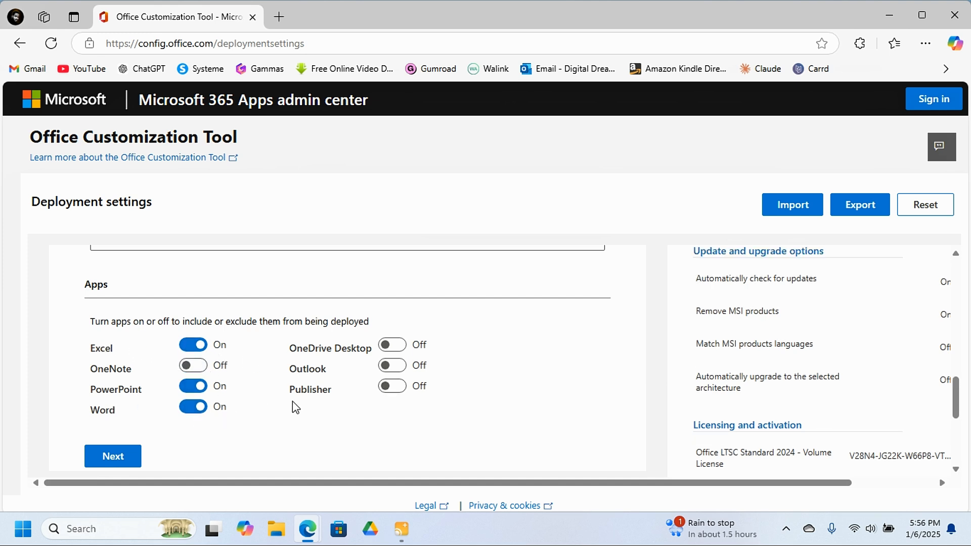
scroll(340, 392, "down", 2)
left_click(126, 388)
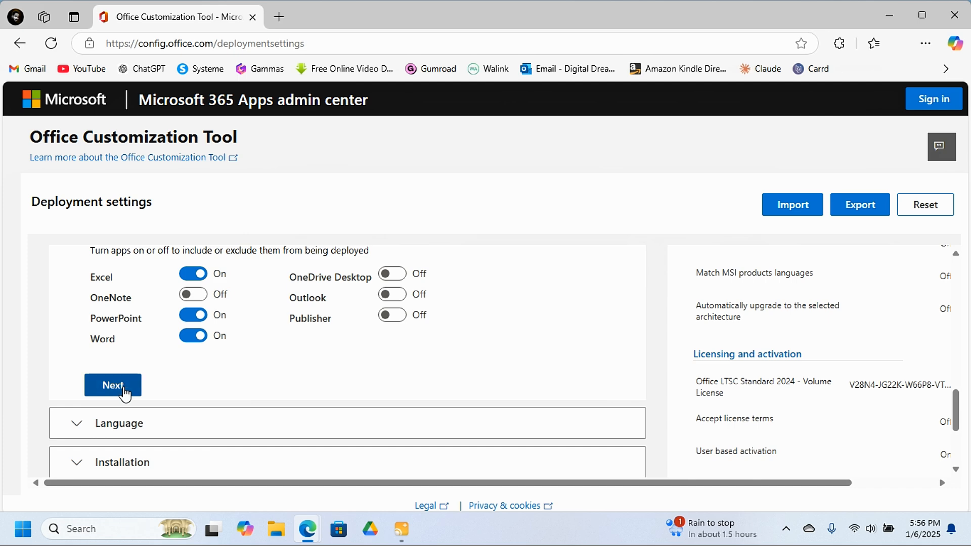
Set the primary language to English (United States) and proceed to the installation settings.
scroll(194, 356, "down", 4)
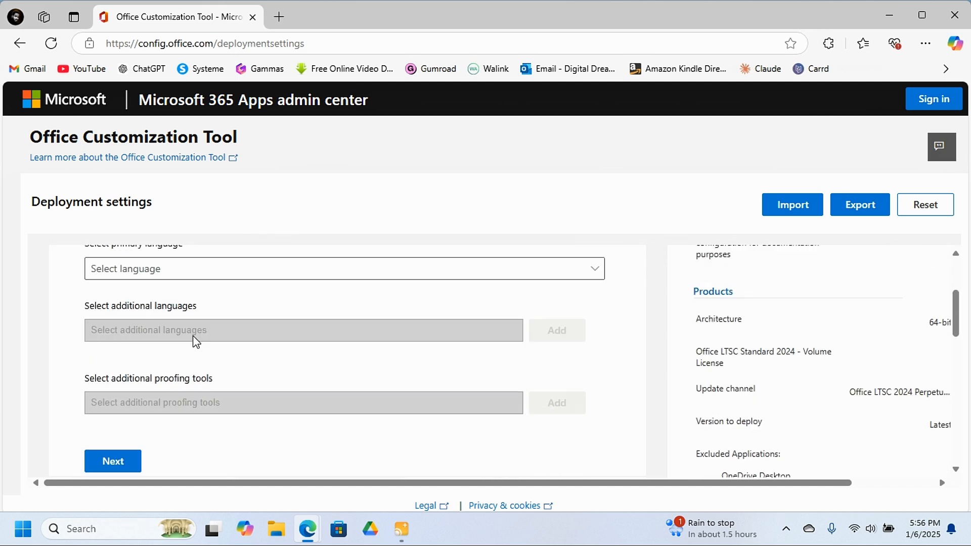
left_click(268, 276)
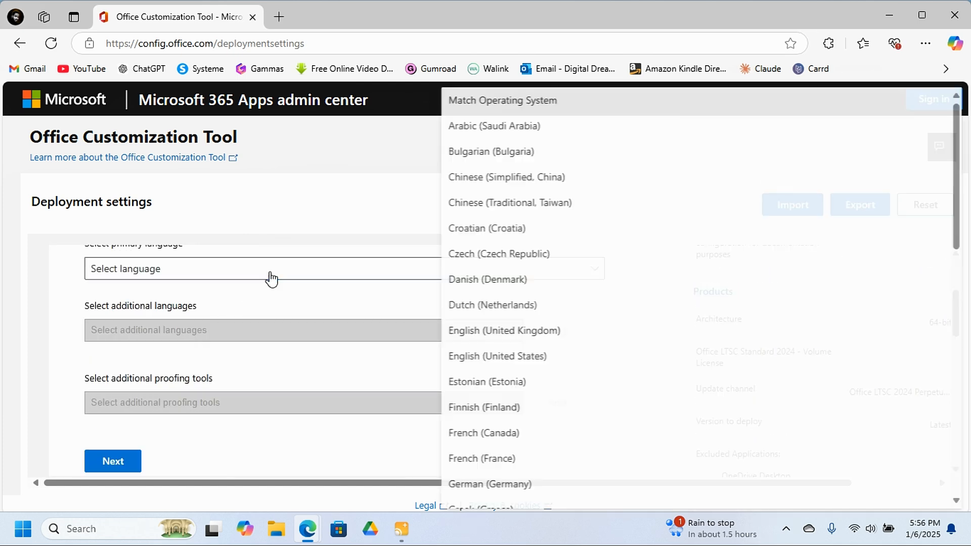
left_click(521, 363)
scroll(219, 290, "down", 3)
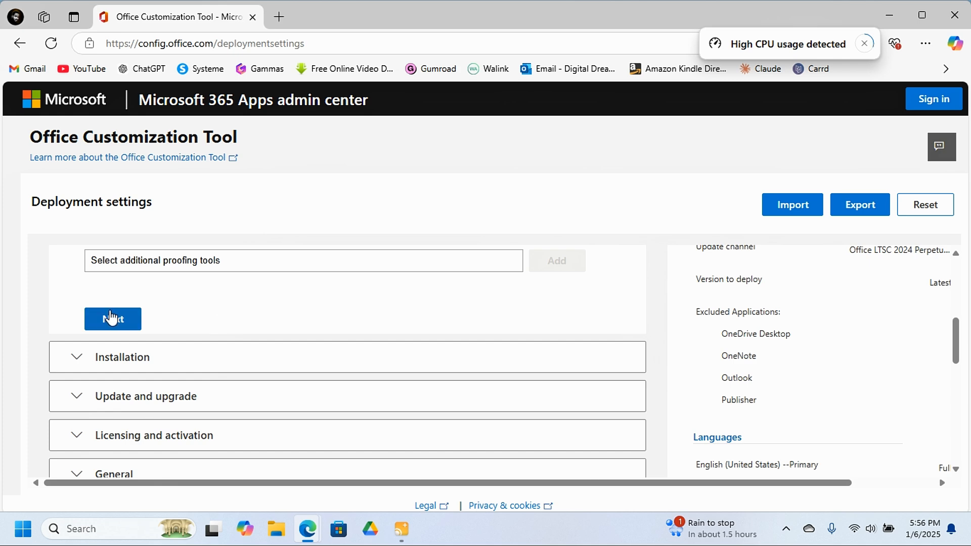
left_click(110, 318)
Accept the default installation options and the default update and upgrade options.
scroll(160, 320, "down", 4)
scroll(163, 323, "up", 1)
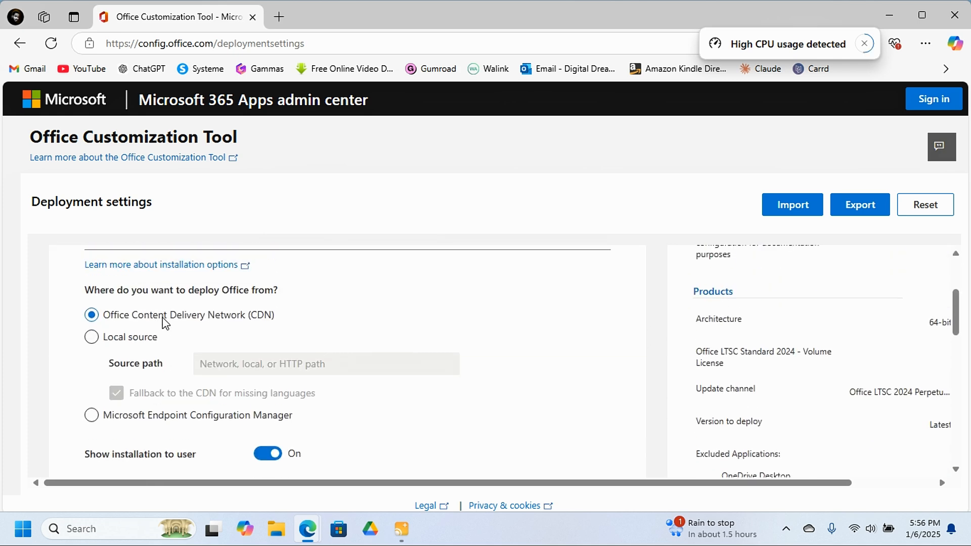
scroll(218, 339, "down", 4)
left_click(126, 340)
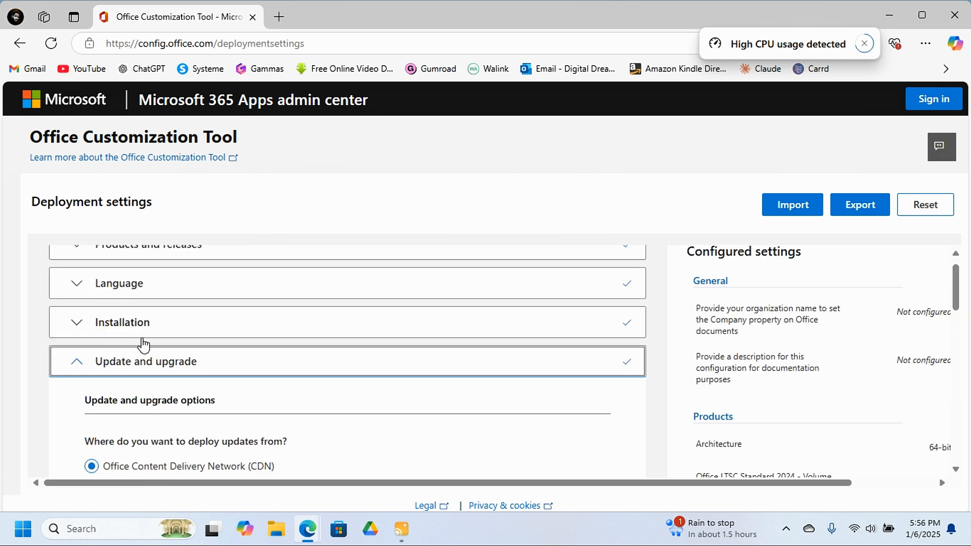
scroll(139, 343, "down", 4)
scroll(130, 363, "down", 5)
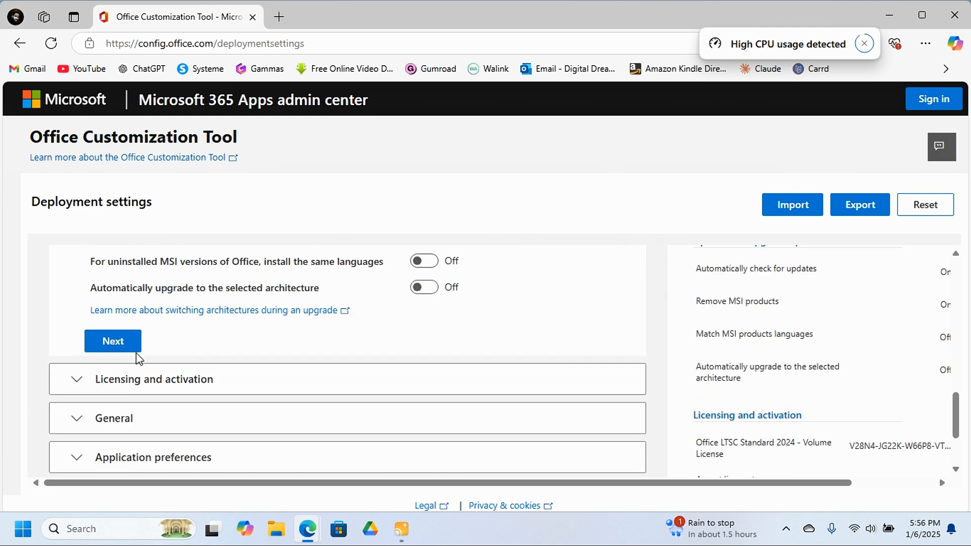
left_click(112, 341)
Accept the default licensing, general and application preference settings and finish the deployment configuration.
scroll(130, 353, "down", 8)
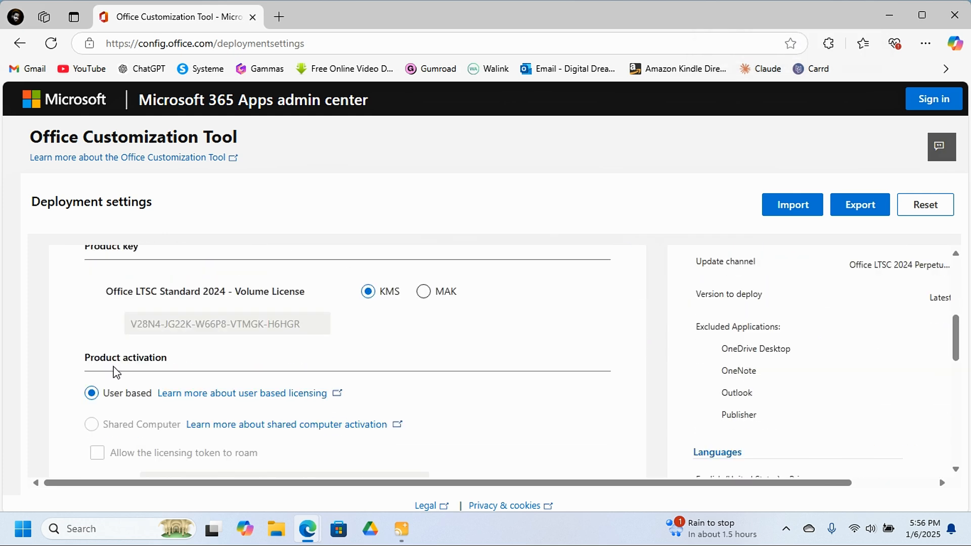
left_click(116, 283)
scroll(136, 328, "down", 6)
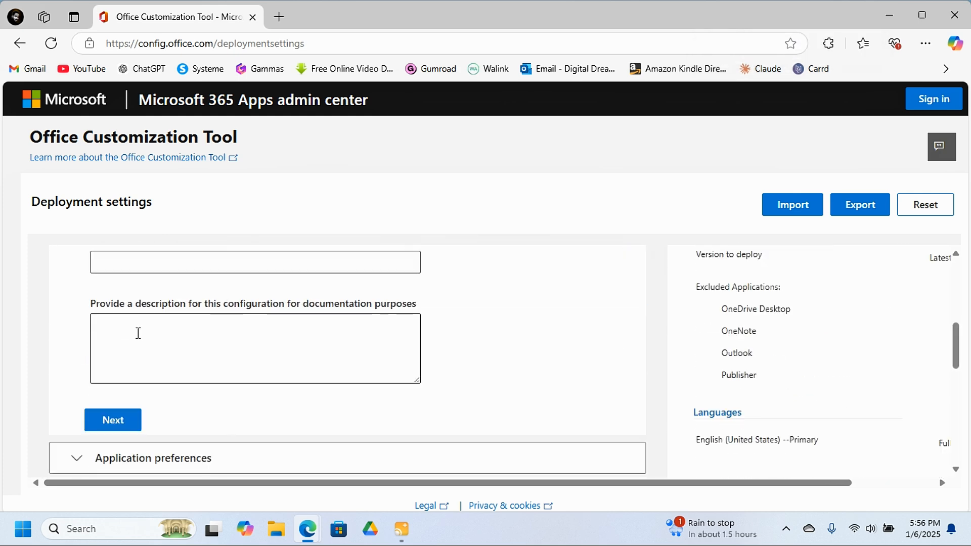
left_click(92, 288)
scroll(122, 354, "down", 10)
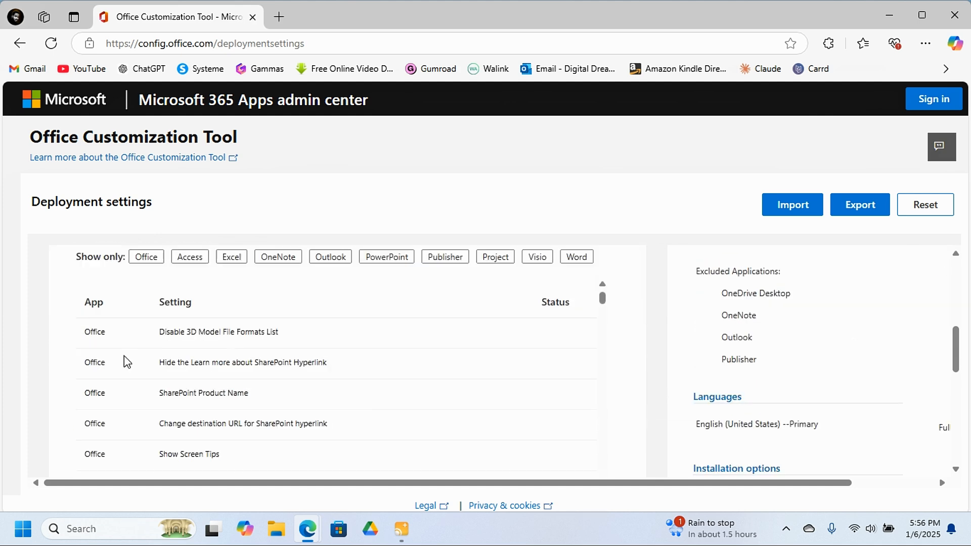
scroll(676, 338, "down", 1)
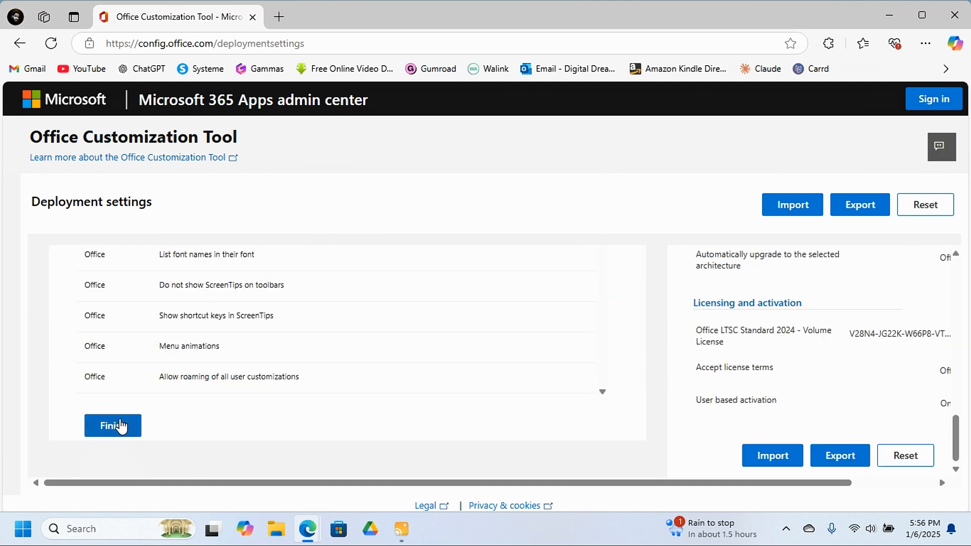
left_click(113, 426)
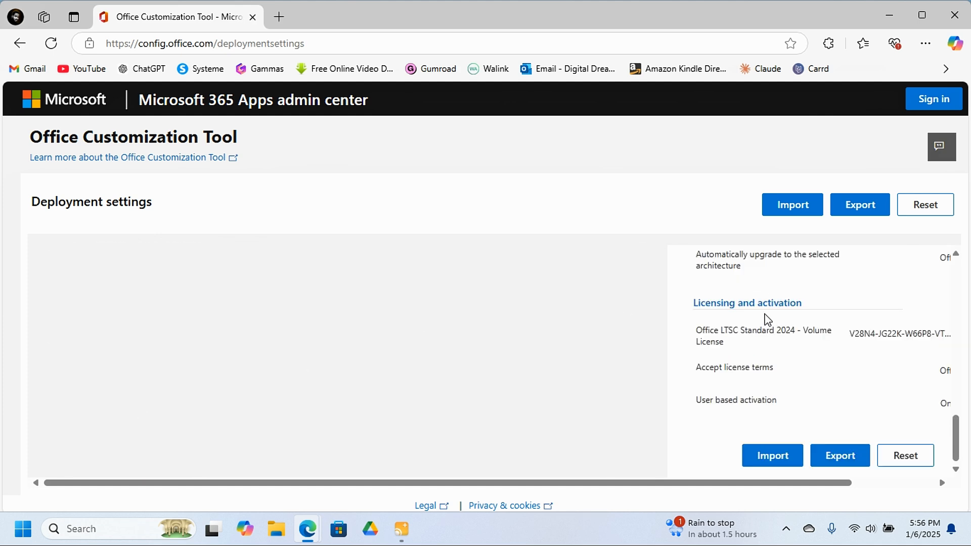
Start exporting the configuration with Office Open XML formats as the default file format.
scroll(842, 342, "up", 3)
scroll(854, 367, "down", 3)
left_click(840, 461)
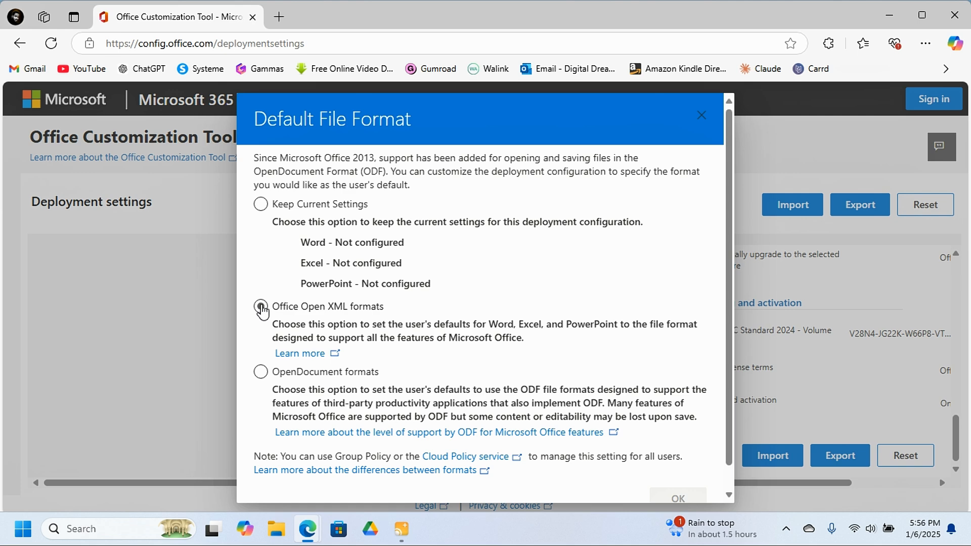
left_click(261, 307)
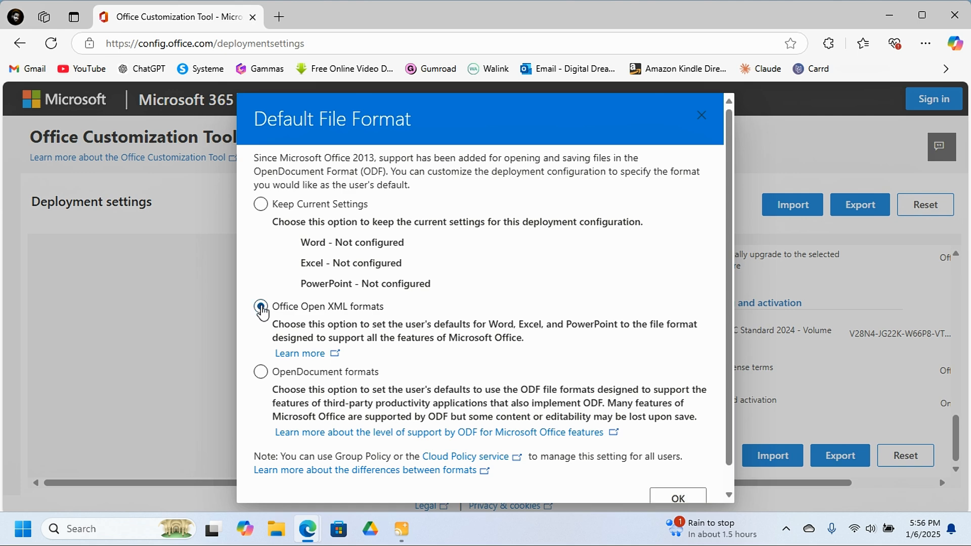
left_click(674, 496)
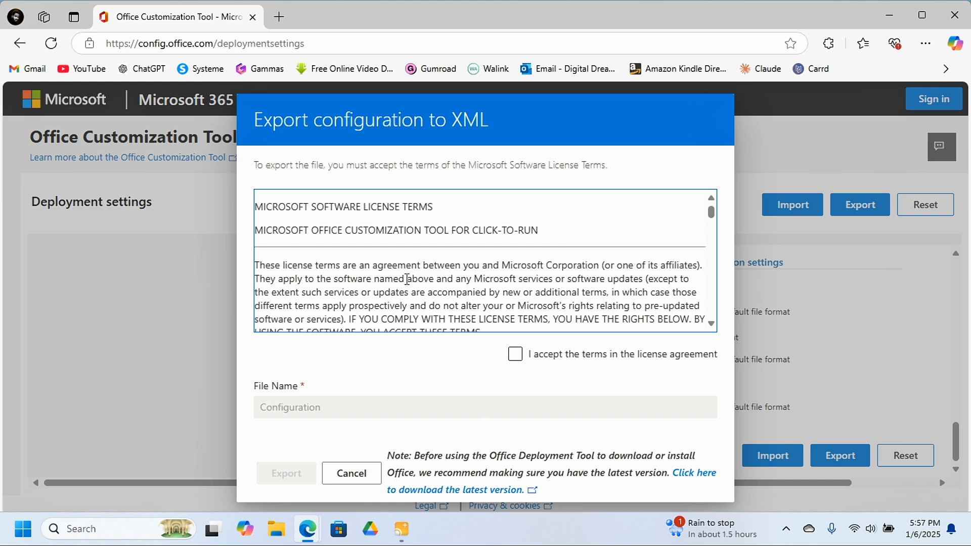
Accept the license agreement terms and export the configuration to XML under the file name Configuration.
scroll(407, 279, "down", 5)
left_click(515, 355)
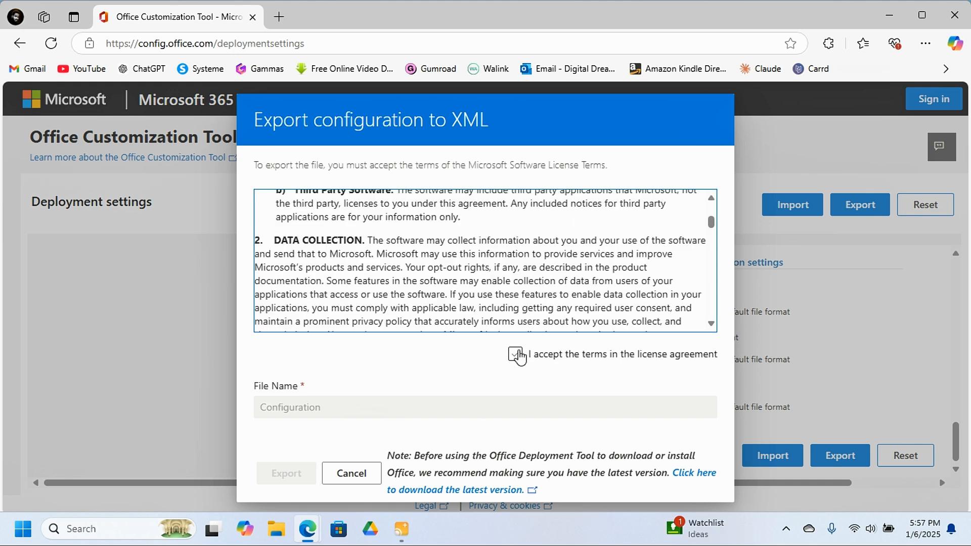
scroll(429, 296, "down", 10)
left_click(515, 354)
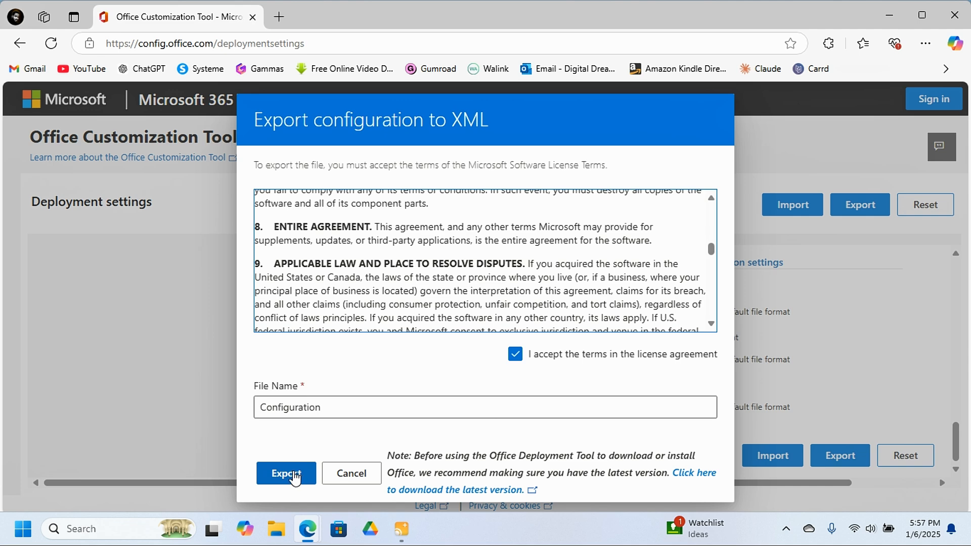
left_click(295, 474)
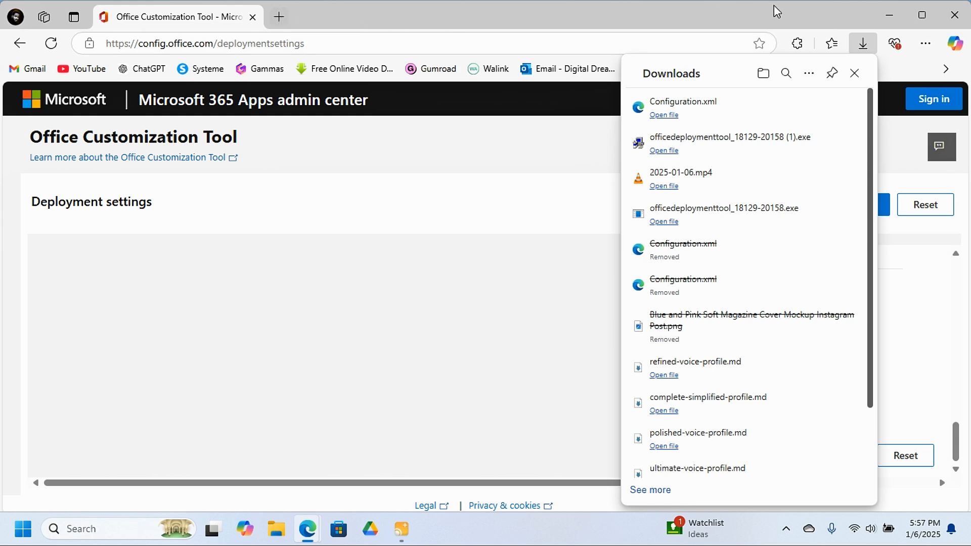
Switch to File Explorer and create a folder named OFFICE 2024 on the Desktop.
left_click(893, 14)
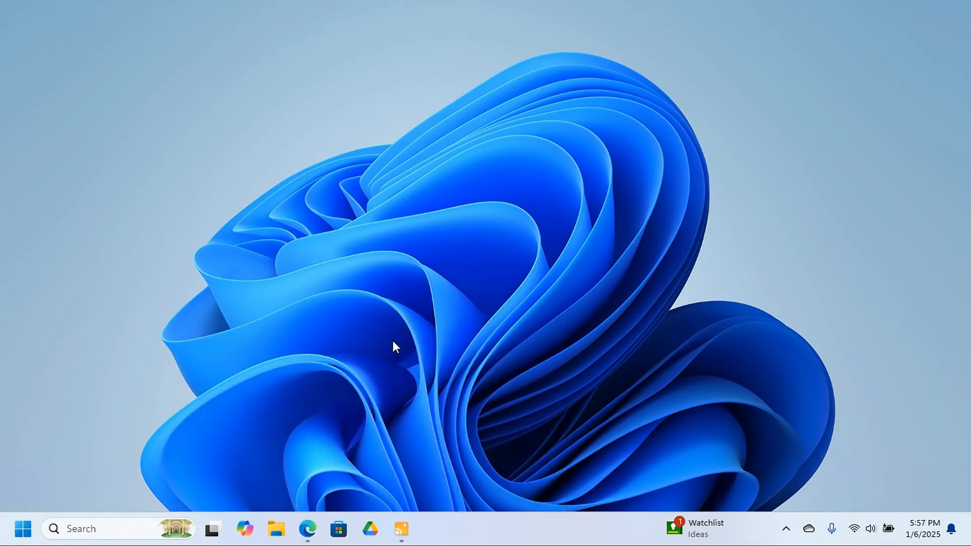
left_click(278, 533)
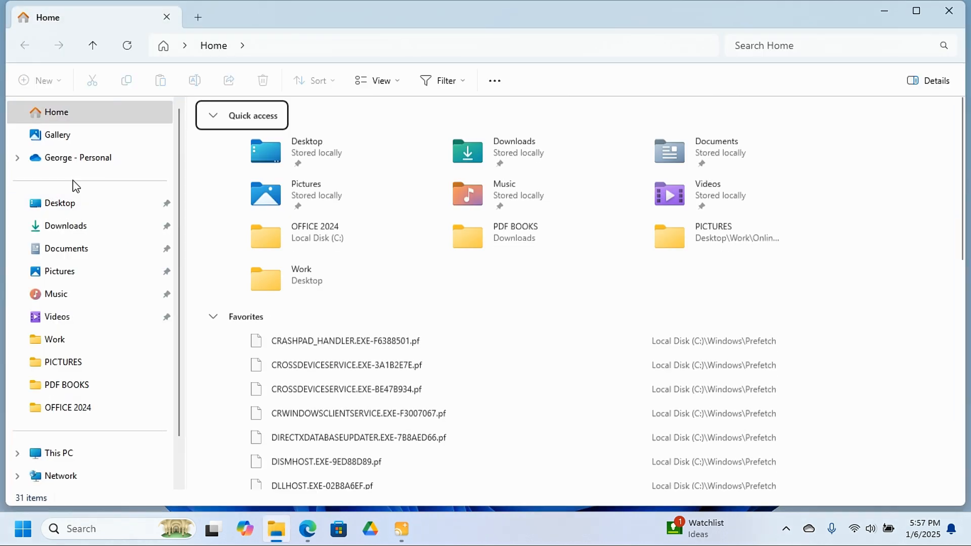
left_click(66, 206)
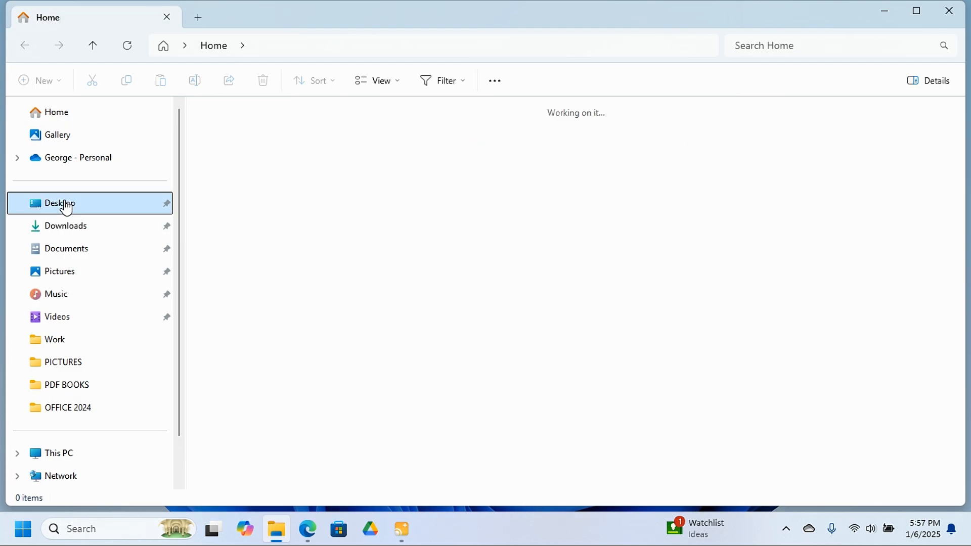
right_click(341, 273)
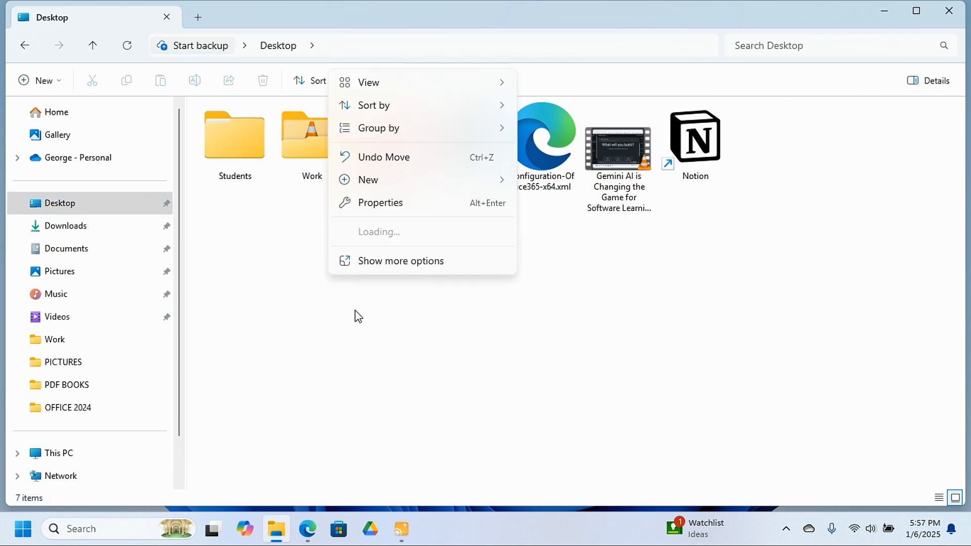
mouse_move(375, 185)
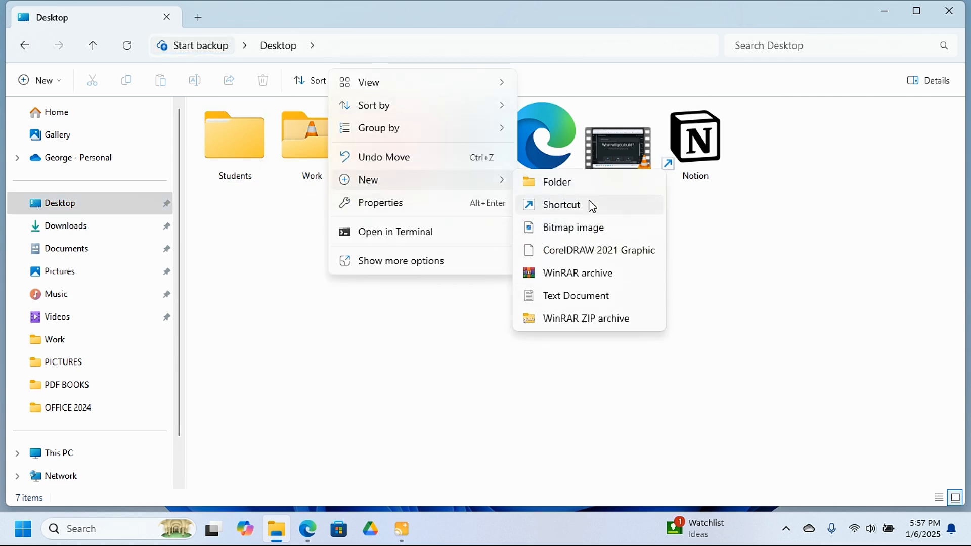
left_click(586, 182)
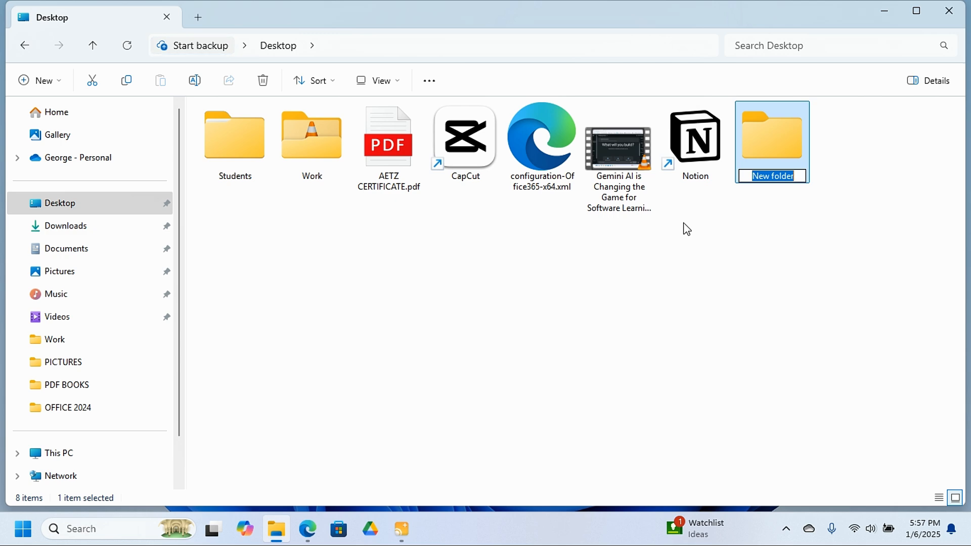
type("OFFICE 2024")
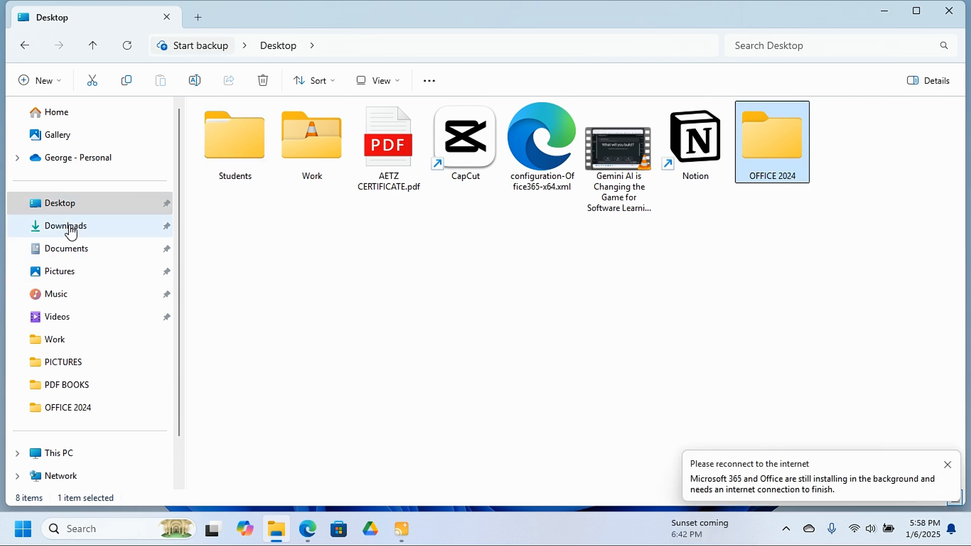
Move Configuration.xml and officedeploymenttool_18129-20158.exe from Downloads into the OFFICE 2024 folder on the Desktop.
left_click(68, 230)
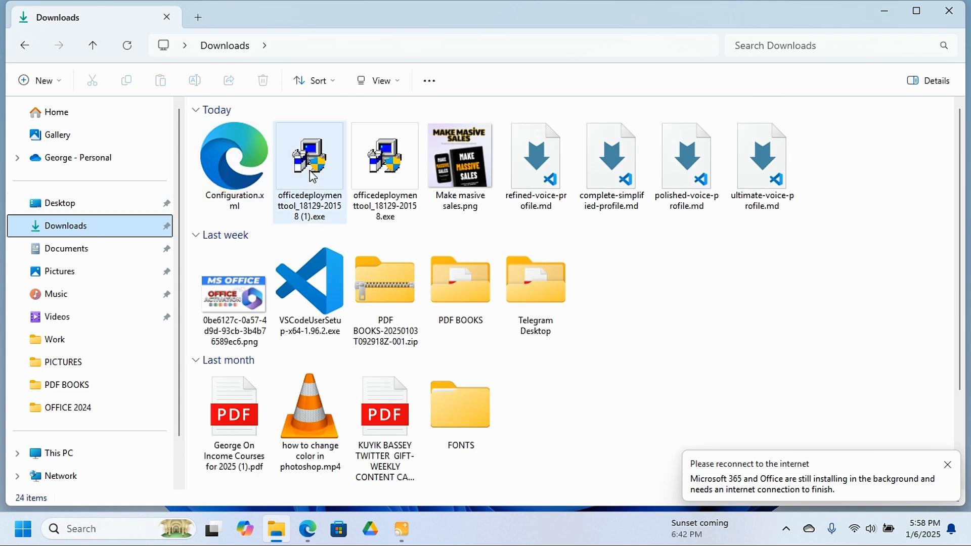
left_click(226, 174)
left_click(308, 173, "ctrl")
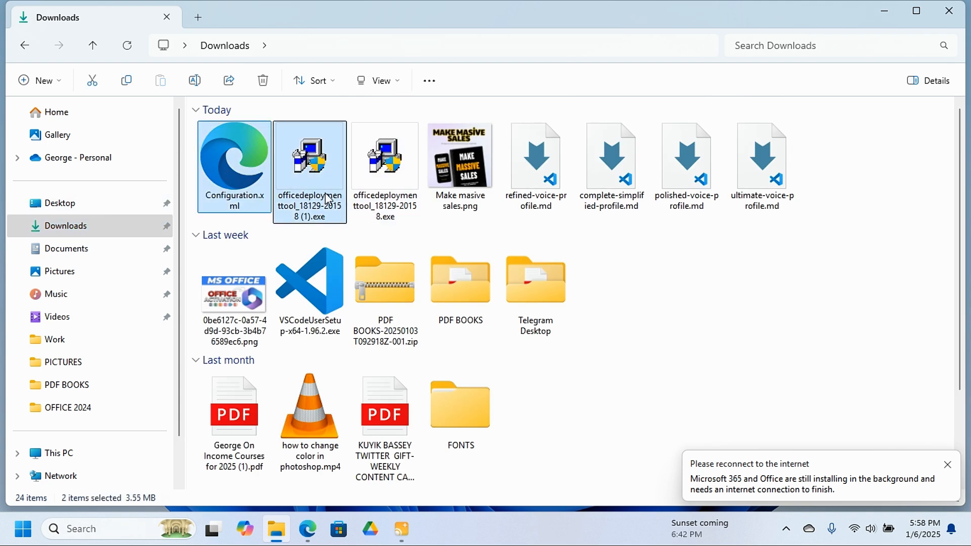
left_click(309, 175, "ctrl")
left_click(384, 171, "ctrl")
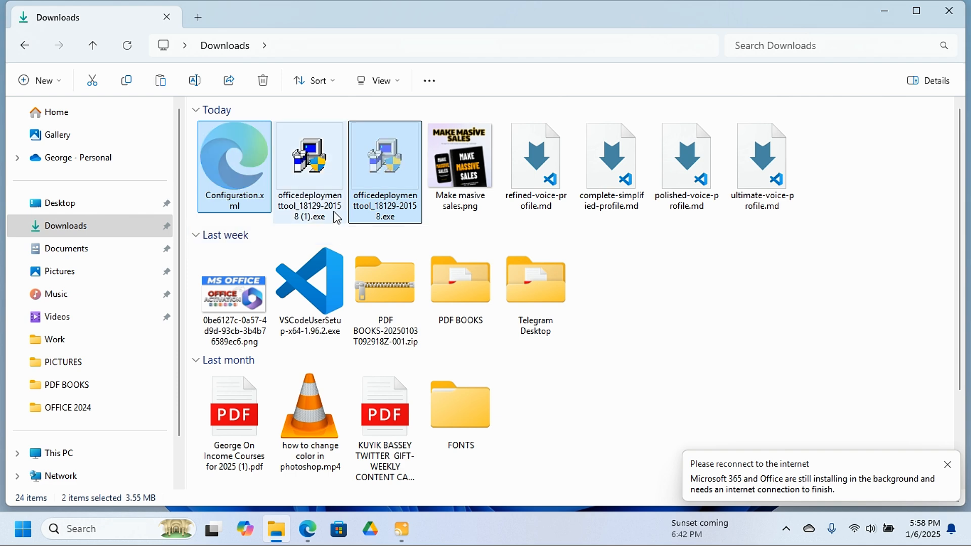
left_click(77, 203)
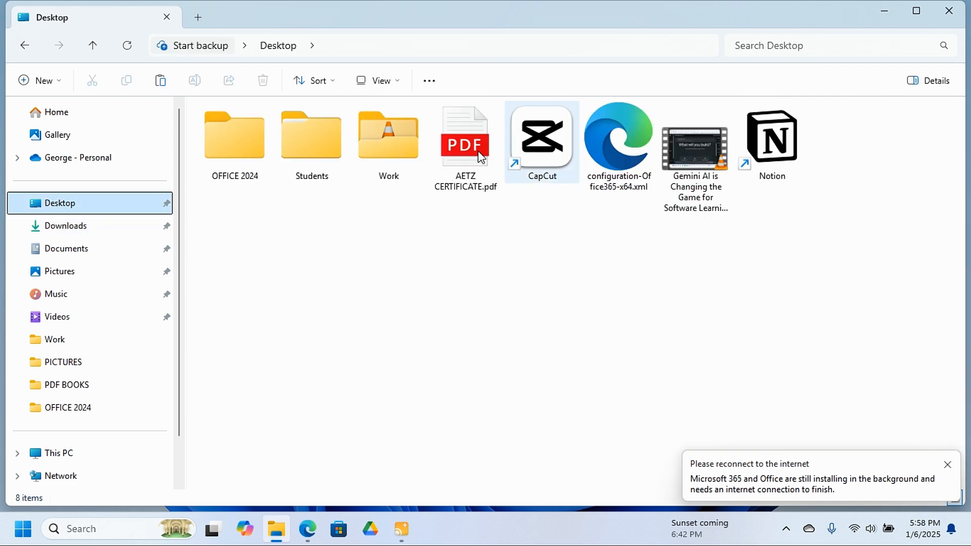
double_click(234, 133)
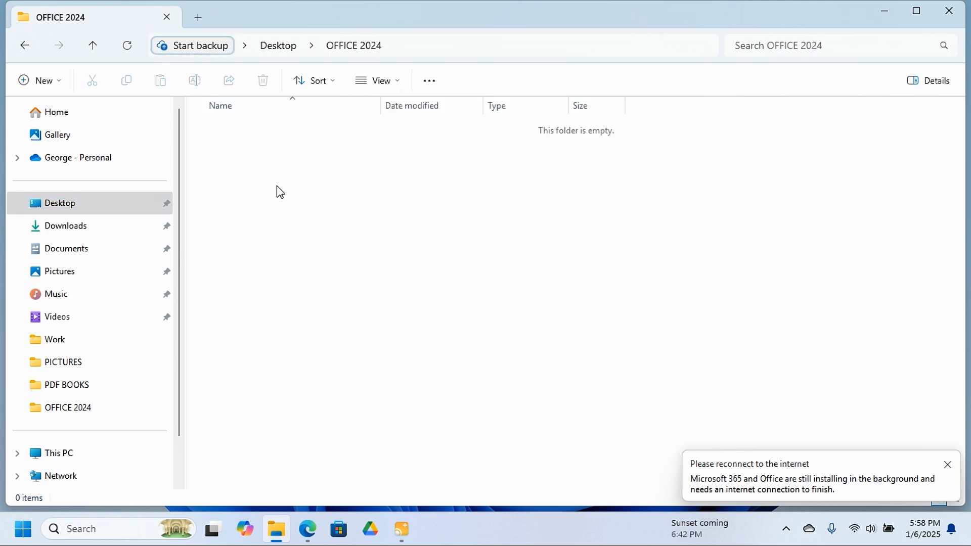
key("ctrl+v")
Run officedeploymenttool_18129-20158.exe as administrator and accept the Microsoft Software License Terms.
left_click(250, 149)
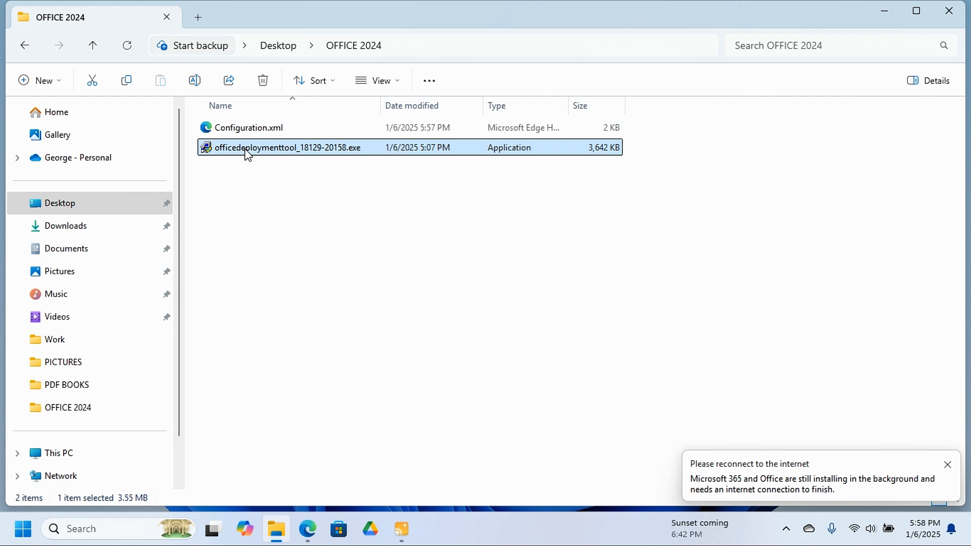
right_click(252, 149)
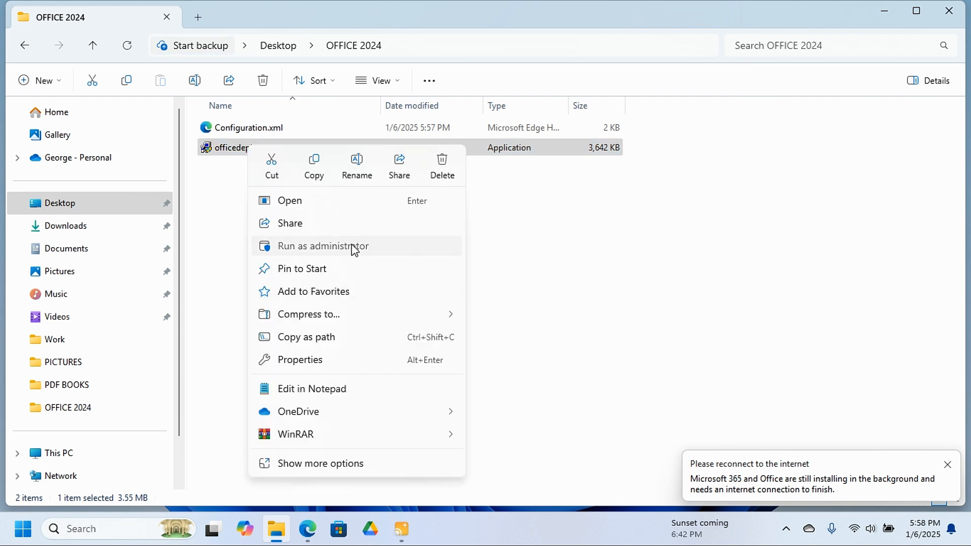
left_click(352, 246)
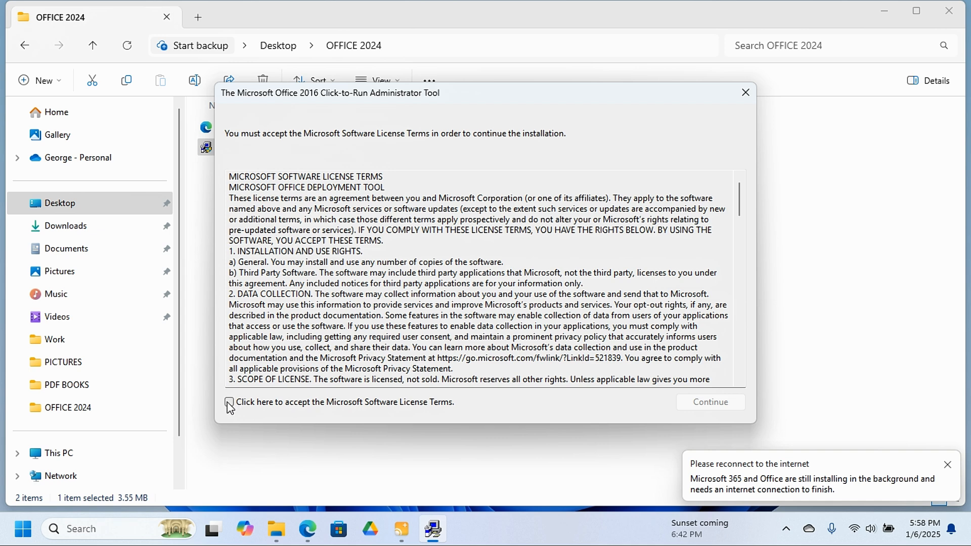
left_click(230, 404)
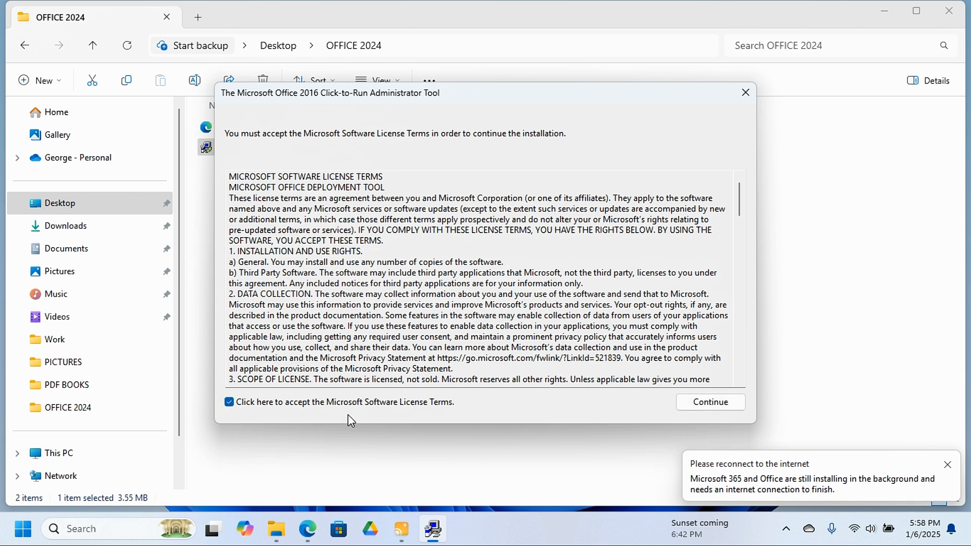
left_click(709, 403)
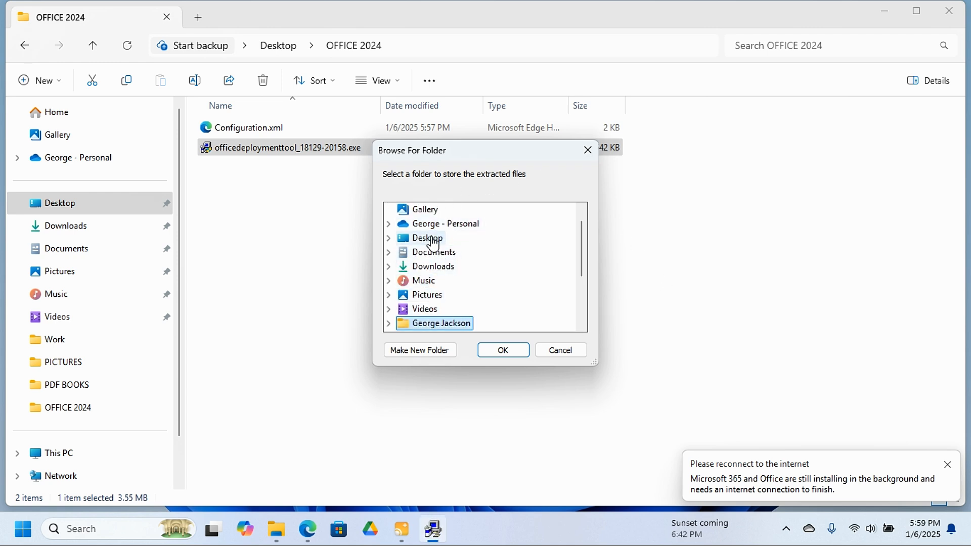
Extract the deployment tool's files into the OFFICE 2024 folder on the Desktop.
left_click(433, 244)
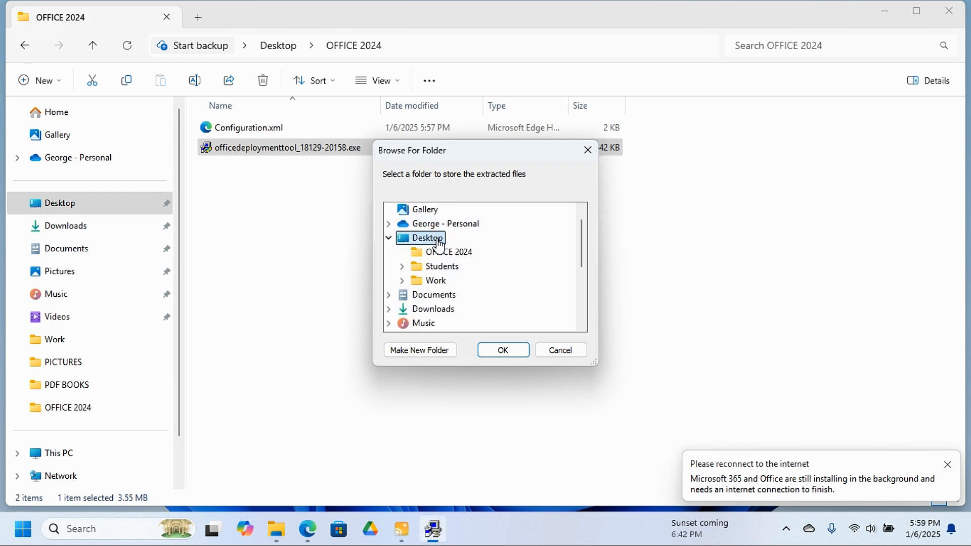
left_click(458, 255)
left_click(505, 352)
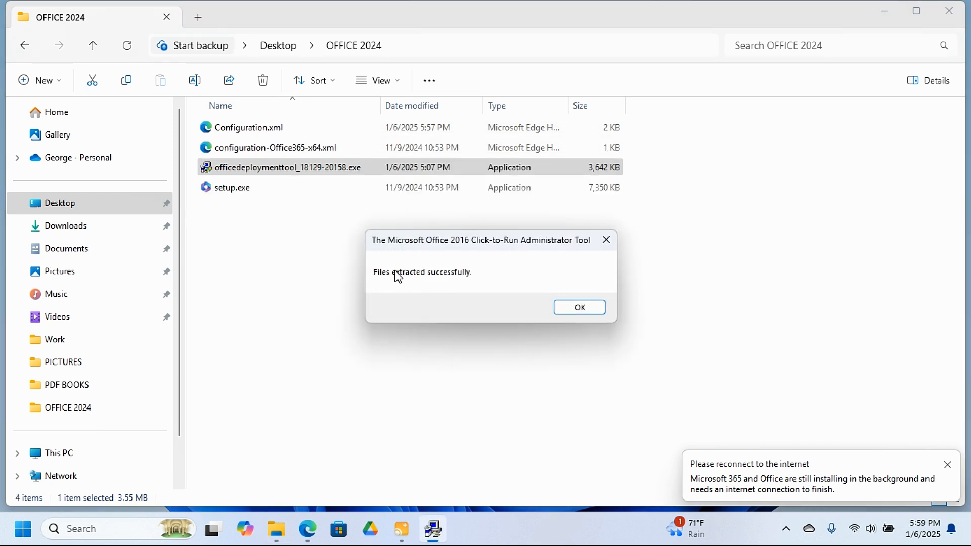
left_click(588, 307)
left_click(283, 250)
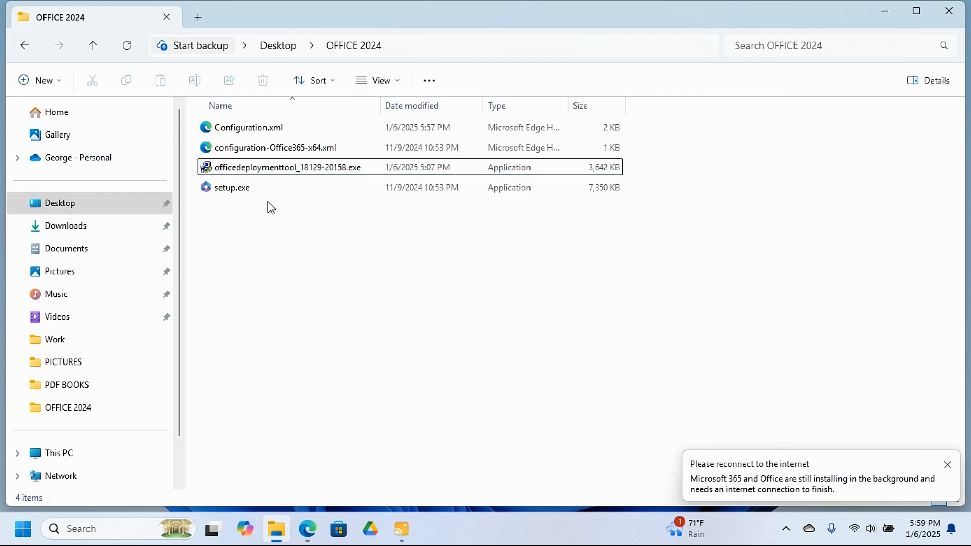
Permanently delete configuration-Office365-x64.xml and officedeploymenttool_18129-20158.exe from the OFFICE 2024 folder.
left_click(297, 147)
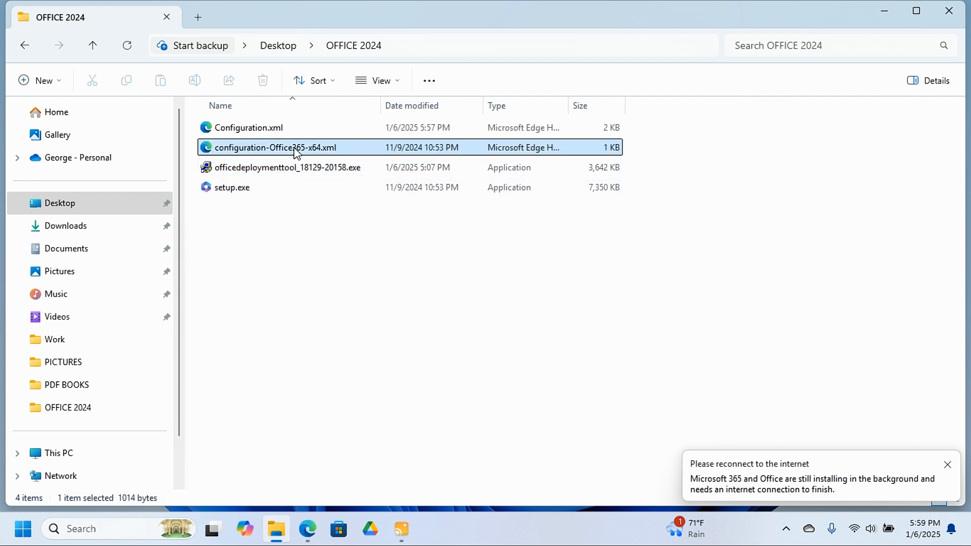
left_click(291, 270)
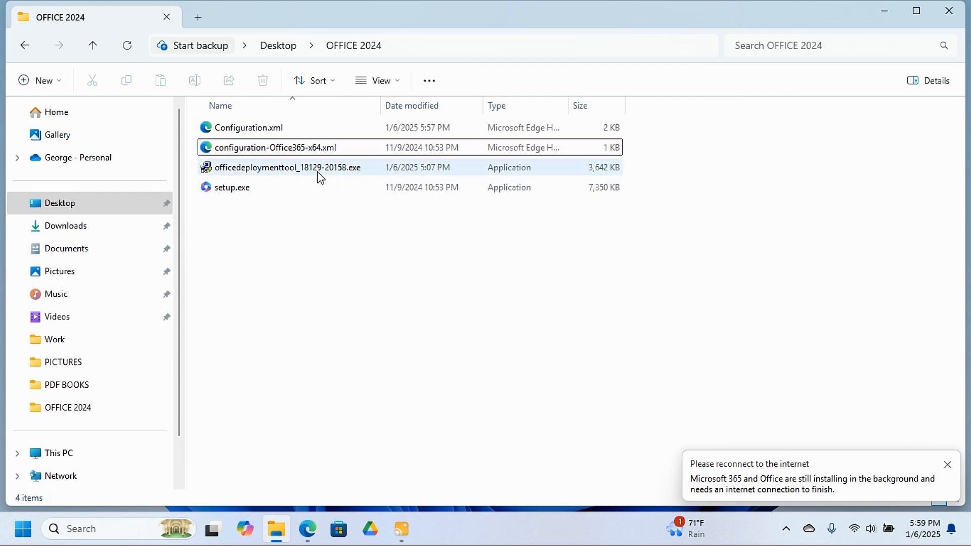
left_click(259, 169)
left_click(268, 148, "ctrl")
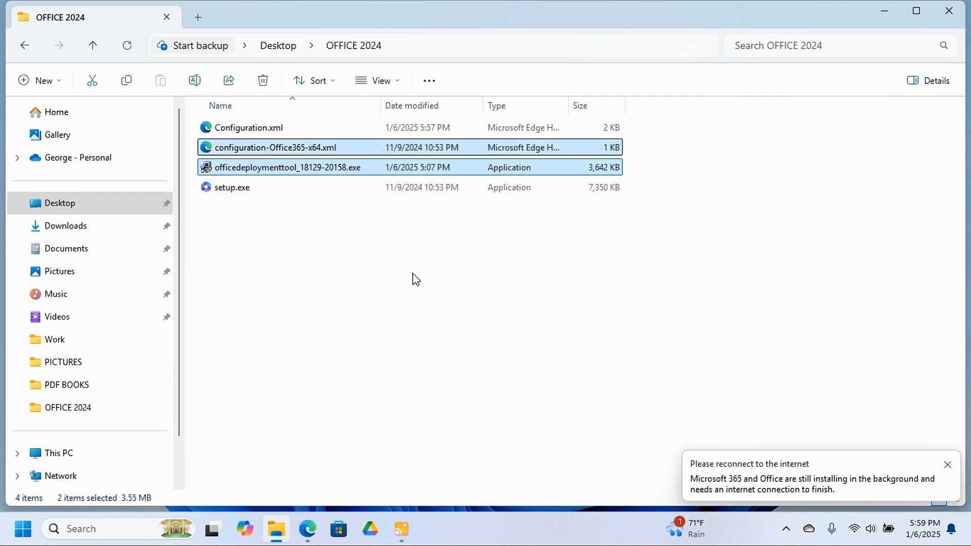
key("shift+Delete")
key("Return")
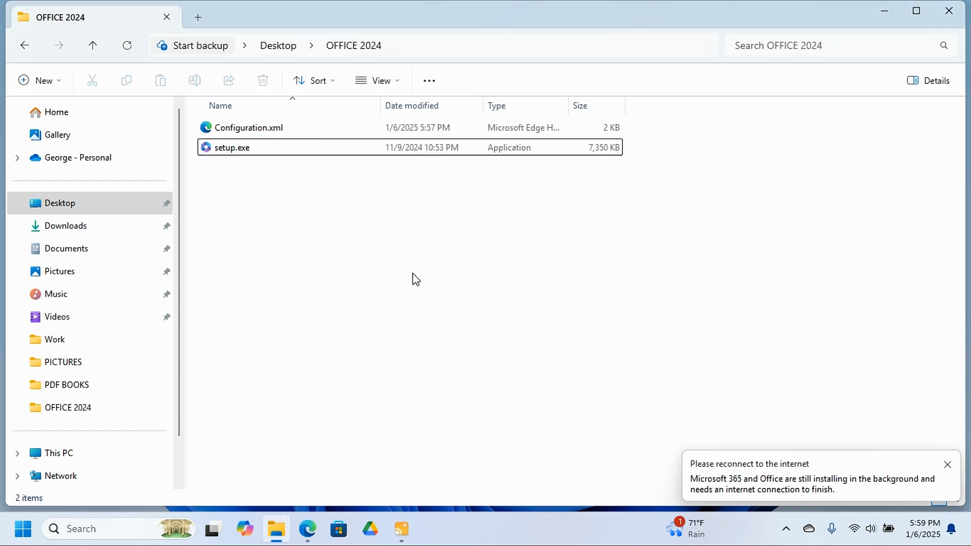
Move the OFFICE 2024 folder from the Desktop to the root of Local Disk (C:).
left_click_drag(278, 204, 290, 104)
left_click(93, 47)
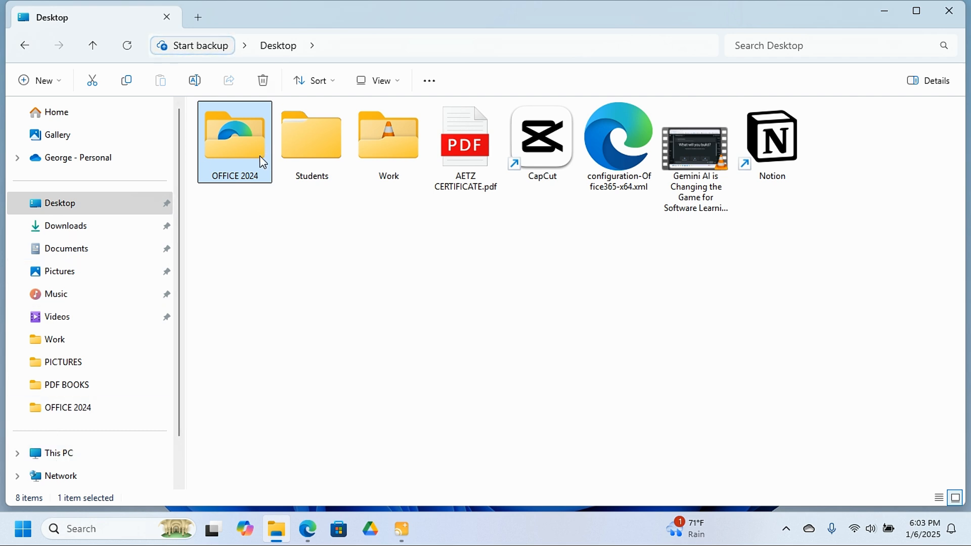
left_click(92, 82)
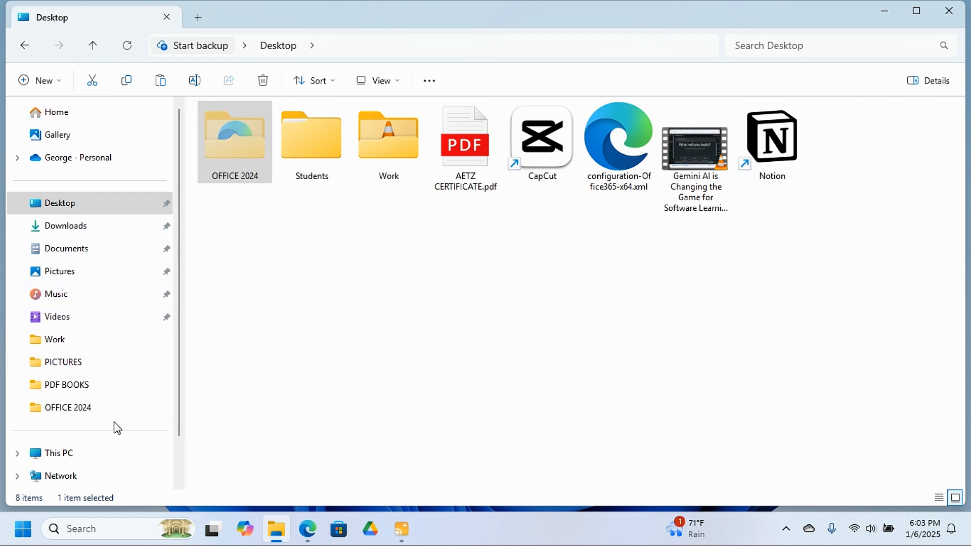
left_click(102, 454)
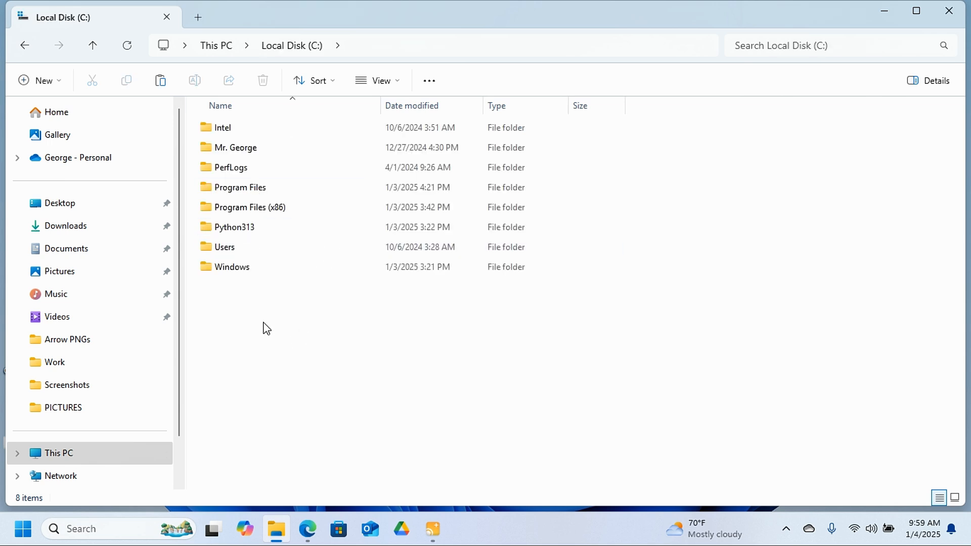
key("ctrl+v")
left_click(301, 336)
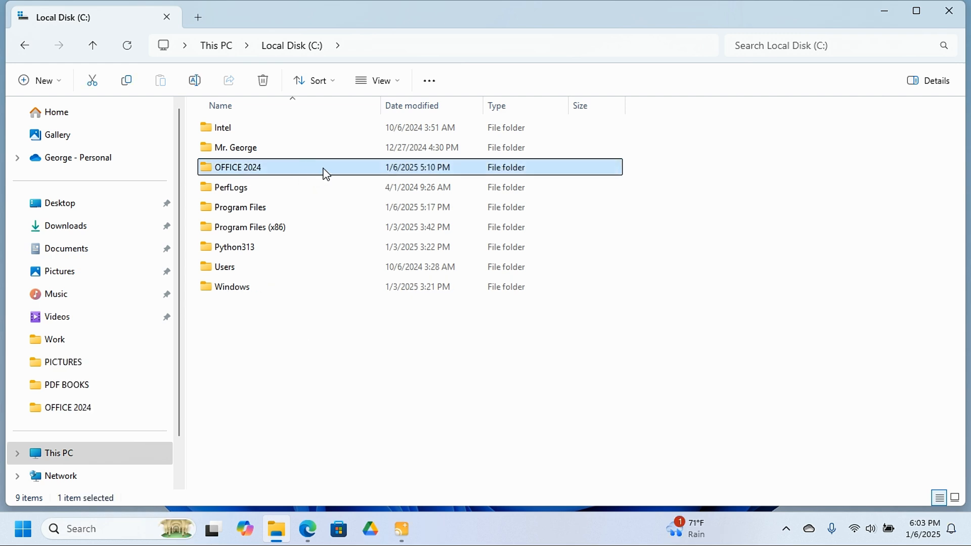
Open the OFFICE 2024 folder on Local Disk (C:) and copy its address as text.
double_click(331, 162)
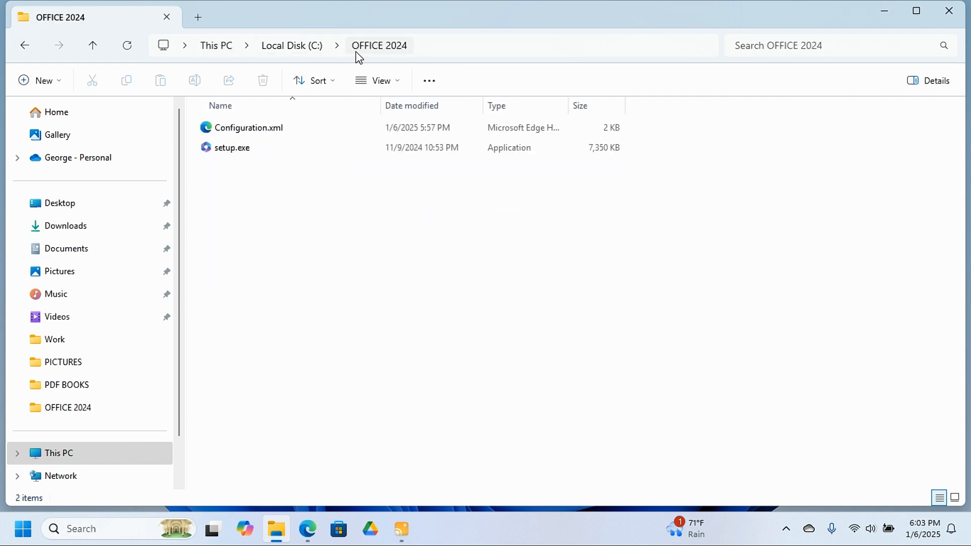
right_click(457, 49)
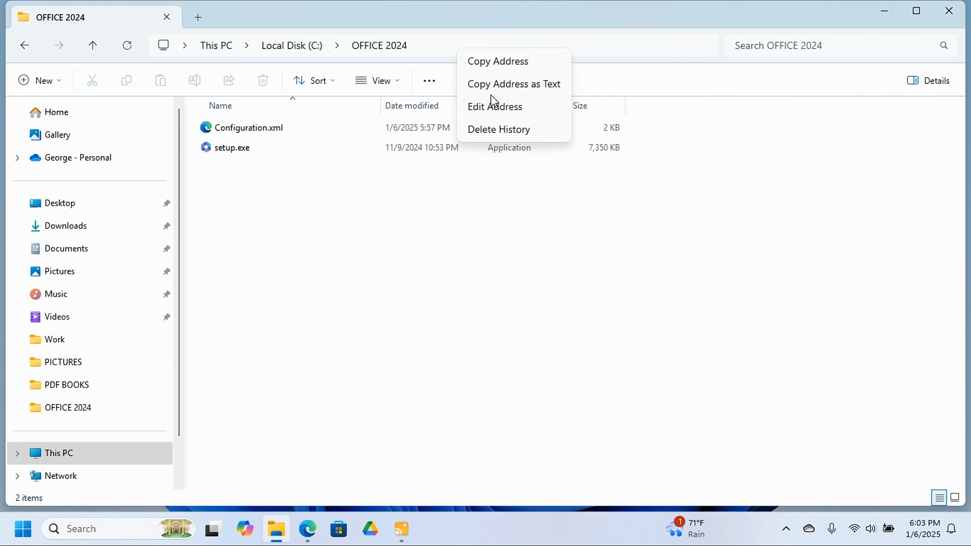
left_click(517, 87)
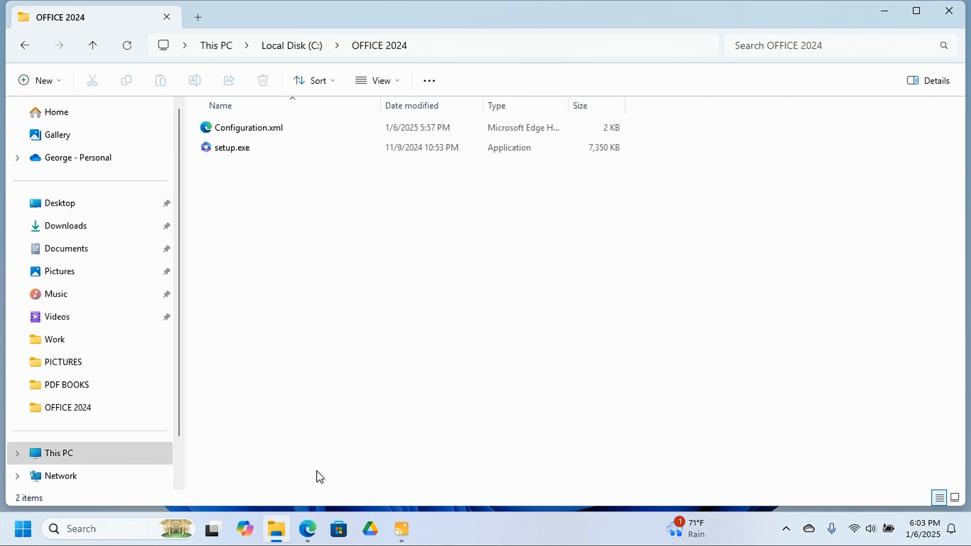
Find Command Prompt by searching for CMD, run it as administrator and minimize the File Explorer window.
left_click(85, 528)
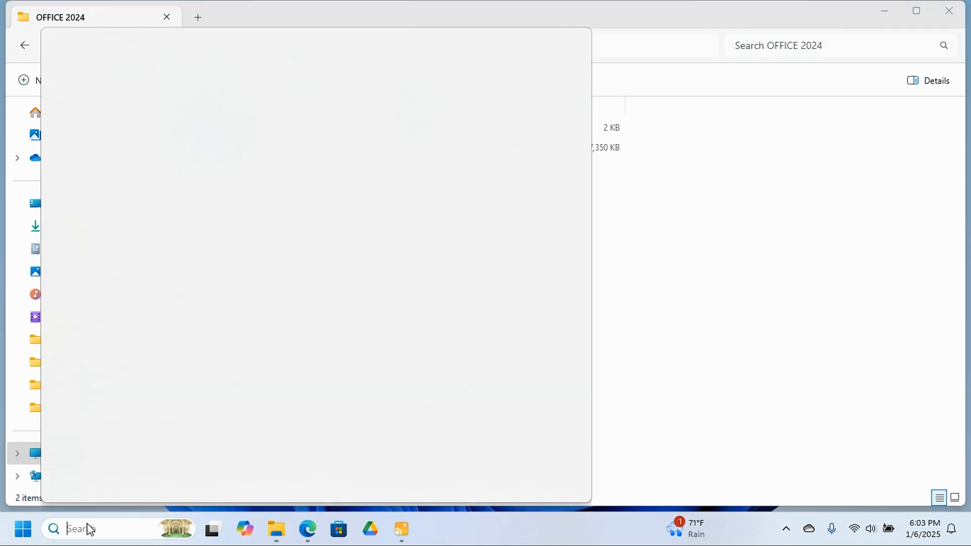
type("CMD")
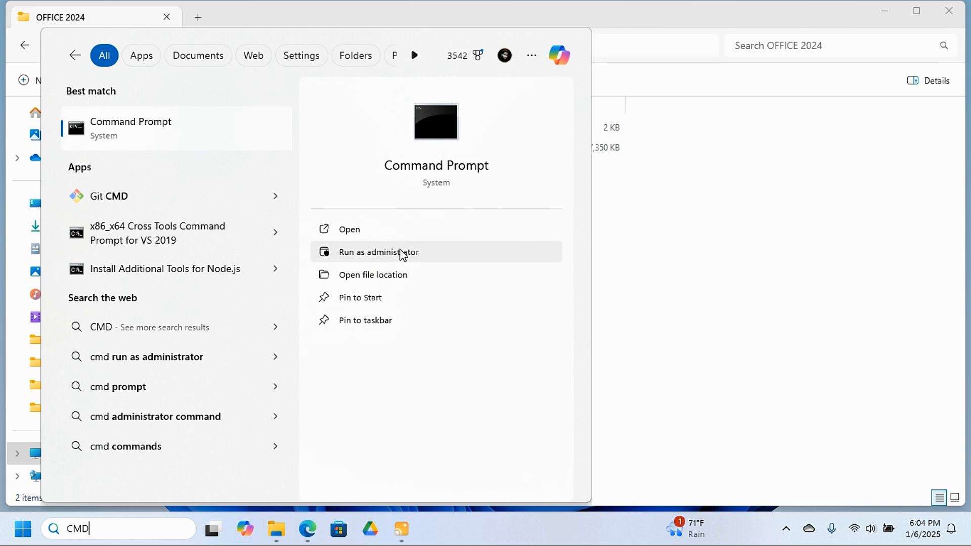
left_click(403, 253)
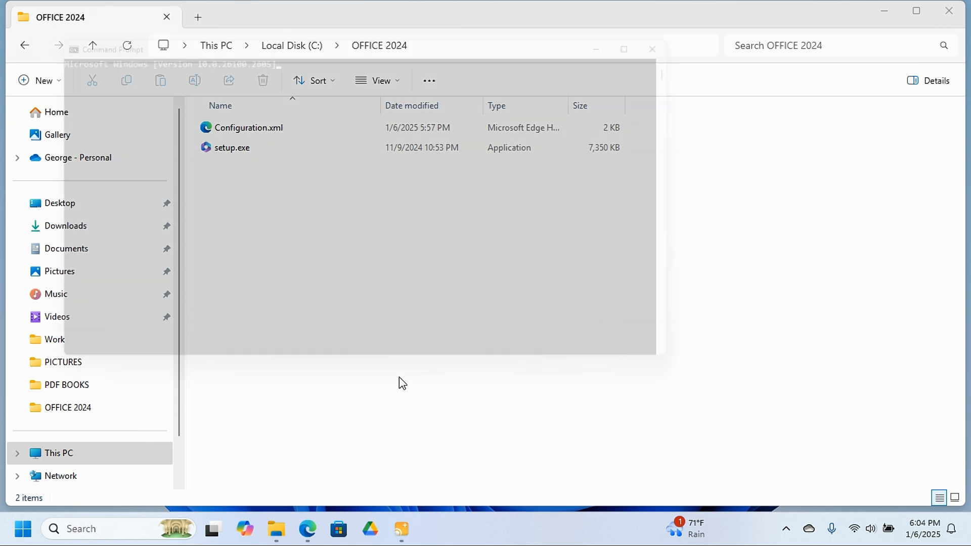
left_click(401, 378)
left_click_drag(364, 34, 502, 90)
left_click(887, 13)
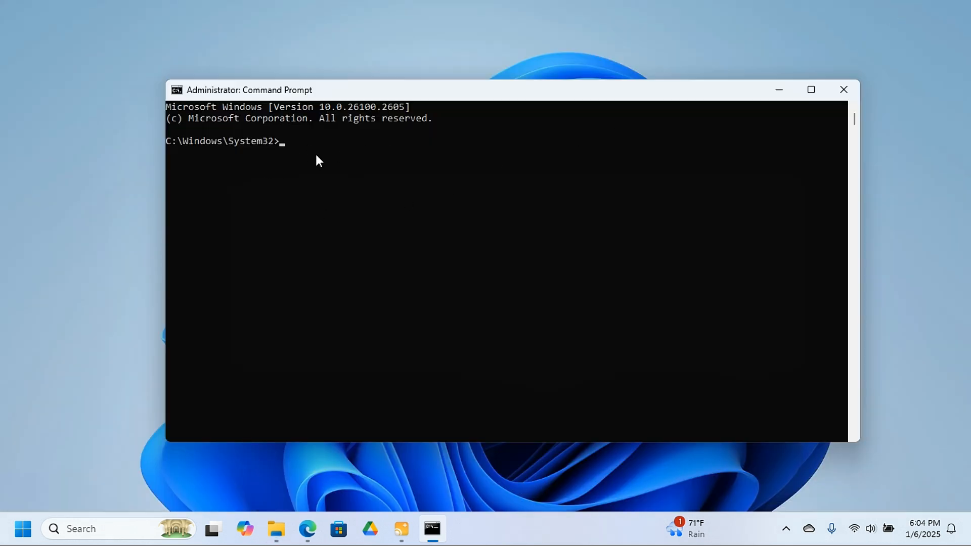
Change the Command Prompt's working directory to C:\OFFICE 2024 using the CD command and the copied folder address.
type("CD")
key("ctrl+v")
key("Return")
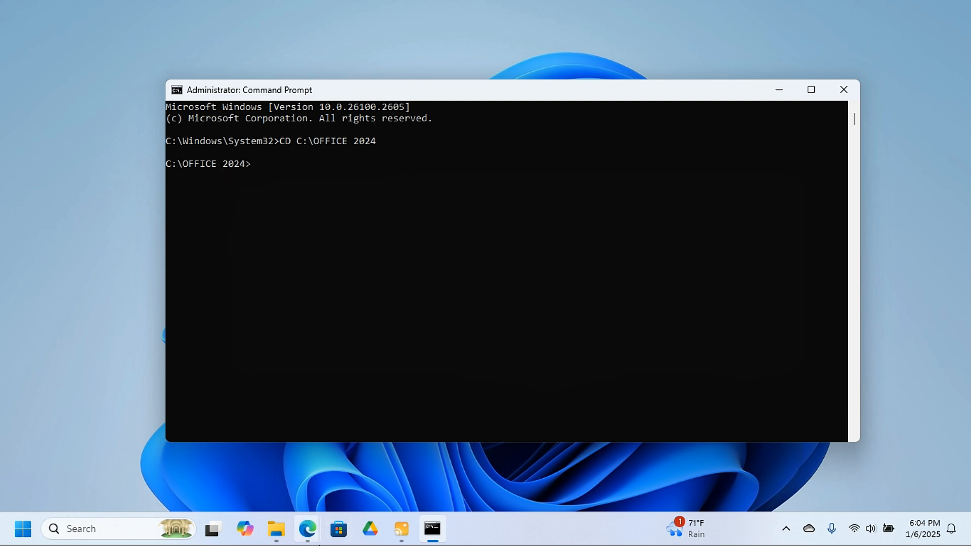
Switch to Microsoft Edge, search Google for OFFICE 2024 DEPLOY and open Microsoft Learn's Deploy Office LTSC 2024 article.
mouse_move(303, 536)
left_click(377, 456)
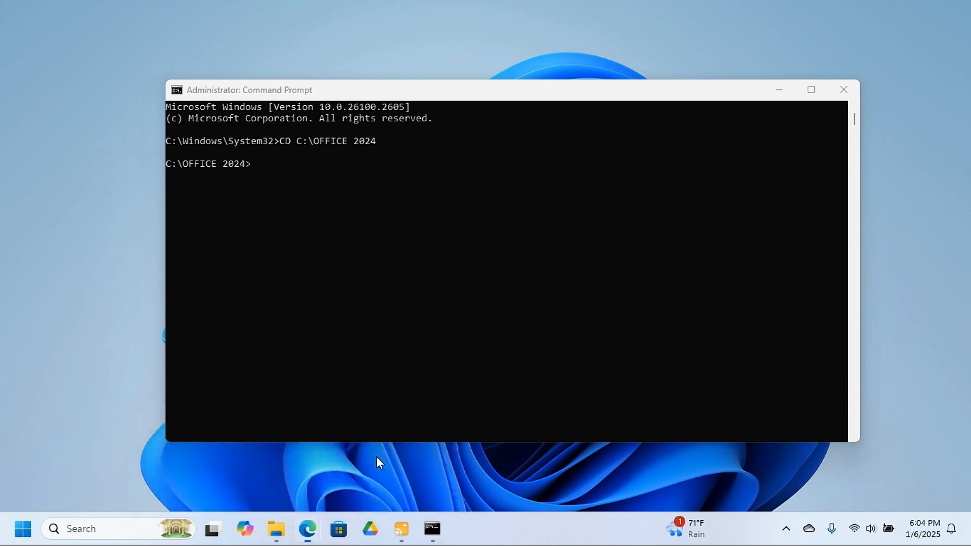
left_click(27, 47)
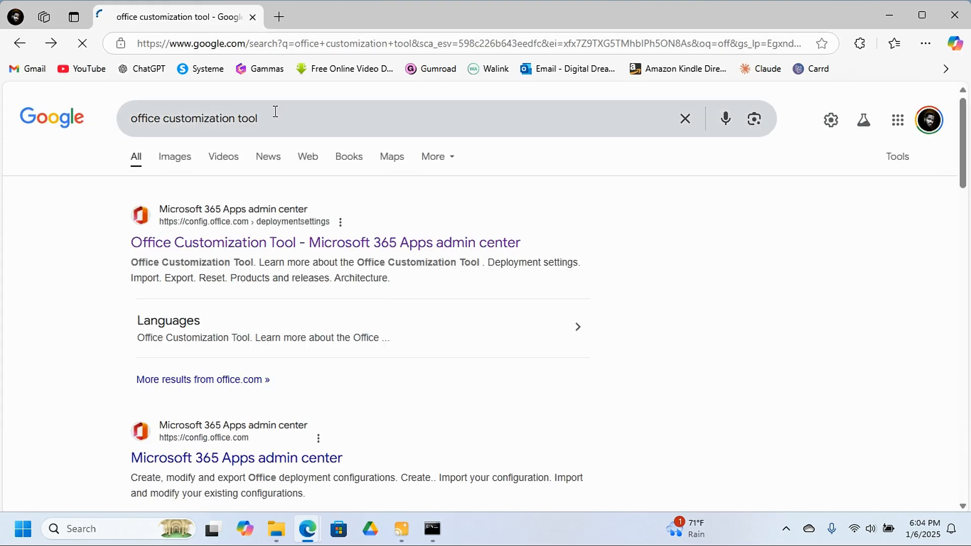
left_click_drag(275, 111, 95, 139)
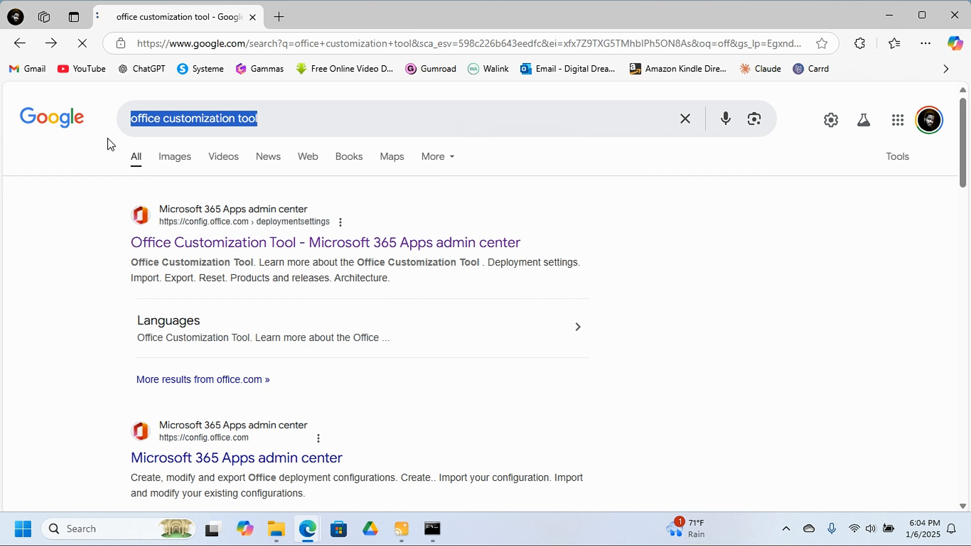
type("OFFICE")
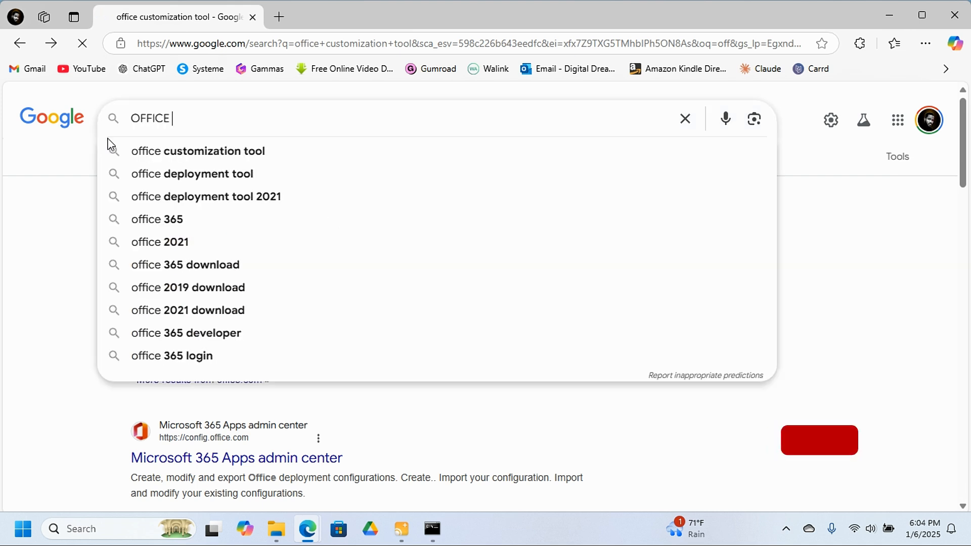
type(" 2024 D")
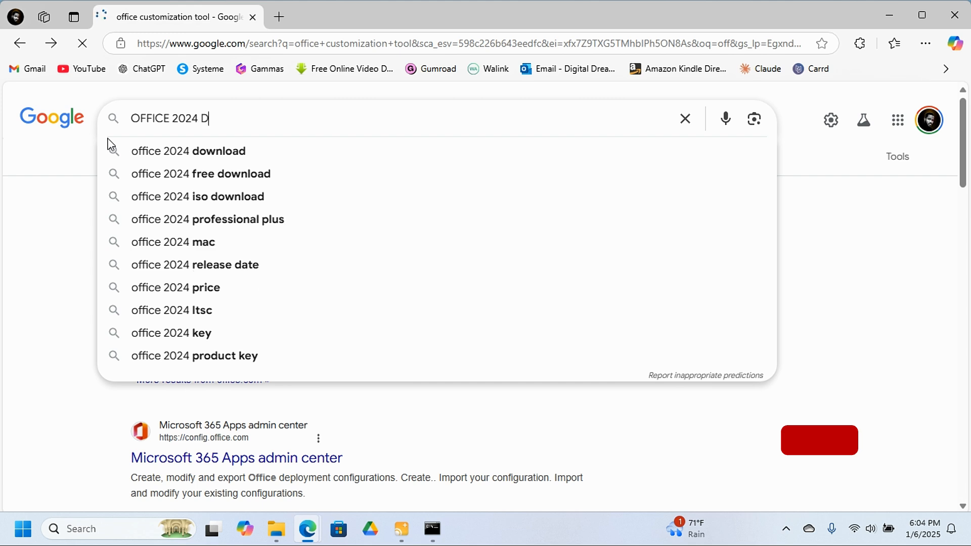
type("EPLO")
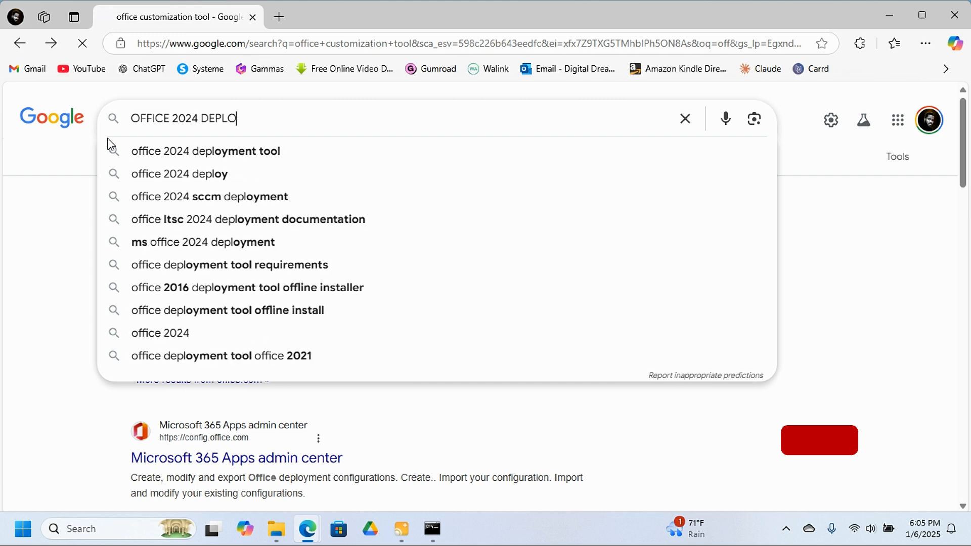
type("Y")
key("Return")
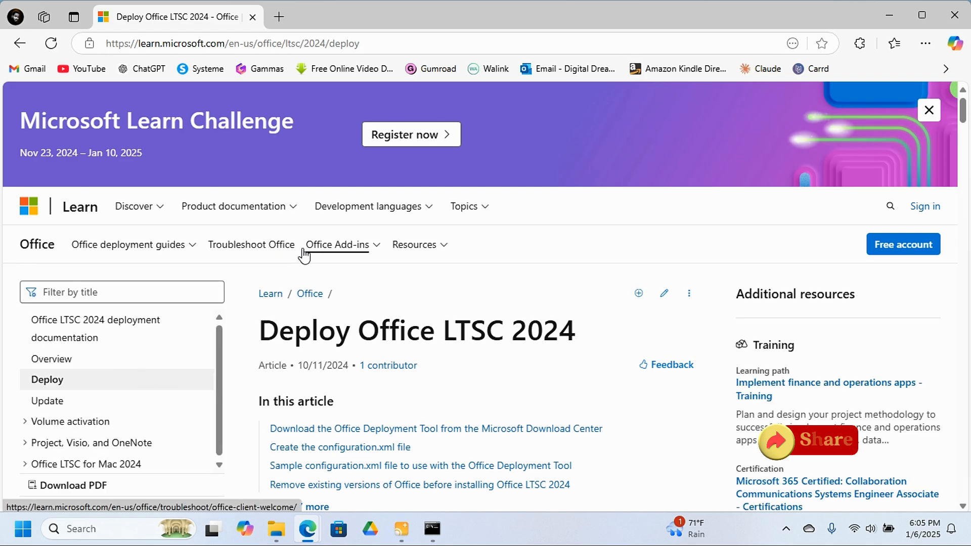
Copy the command setup /configure configuration.xml from the article's section on installing Office LTSC 2024 with the Office Deployment Tool.
scroll(304, 255, "down", 10)
scroll(361, 185, "up", 10)
scroll(398, 263, "down", 6)
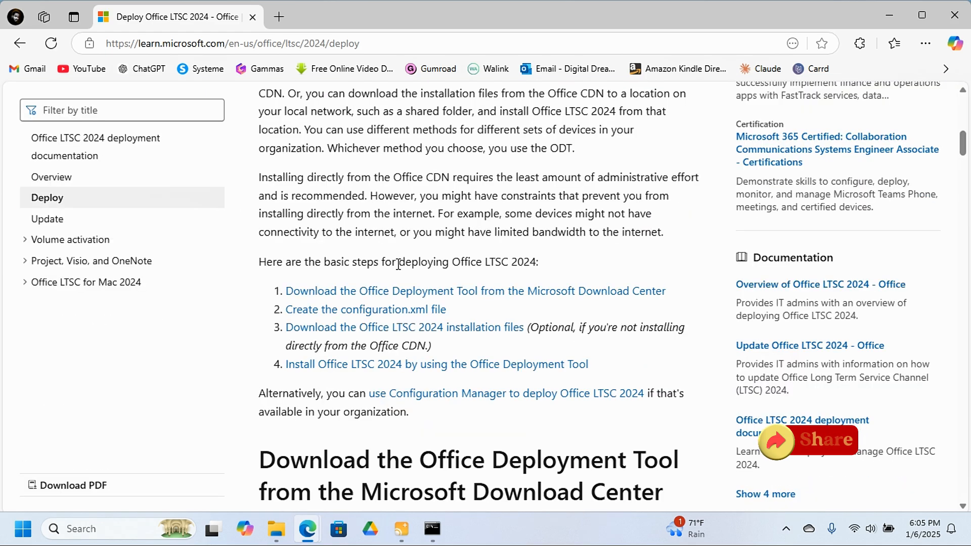
scroll(404, 268, "down", 8)
scroll(408, 272, "down", 15)
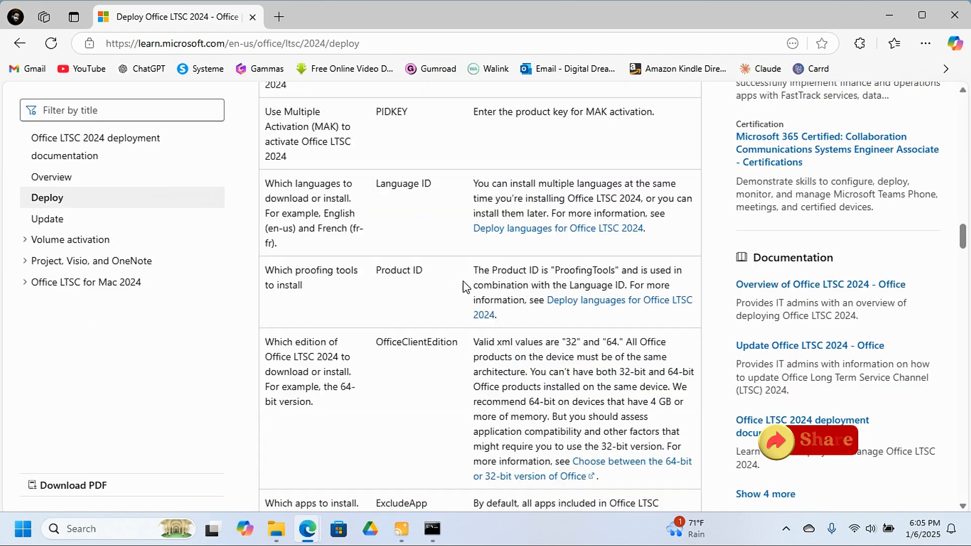
scroll(357, 297, "down", 15)
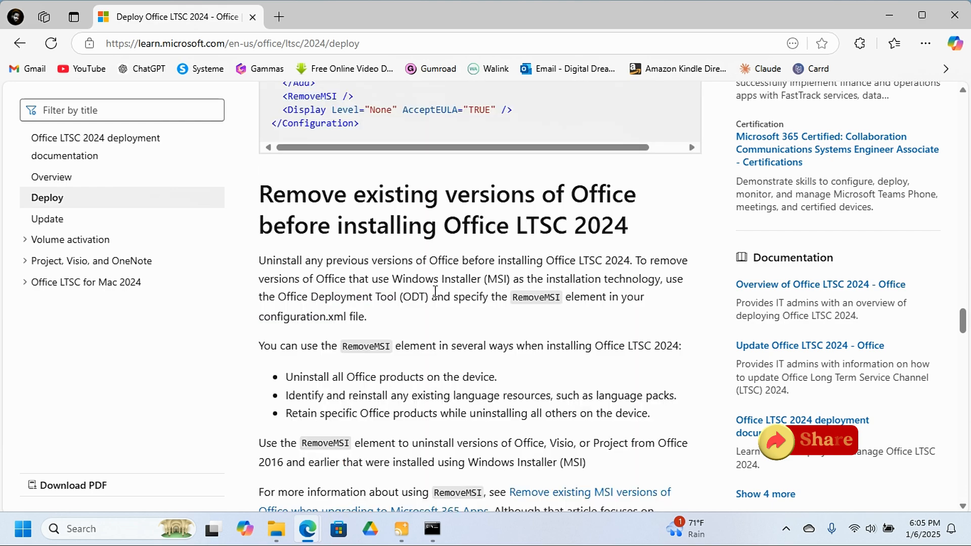
scroll(484, 288, "down", 7)
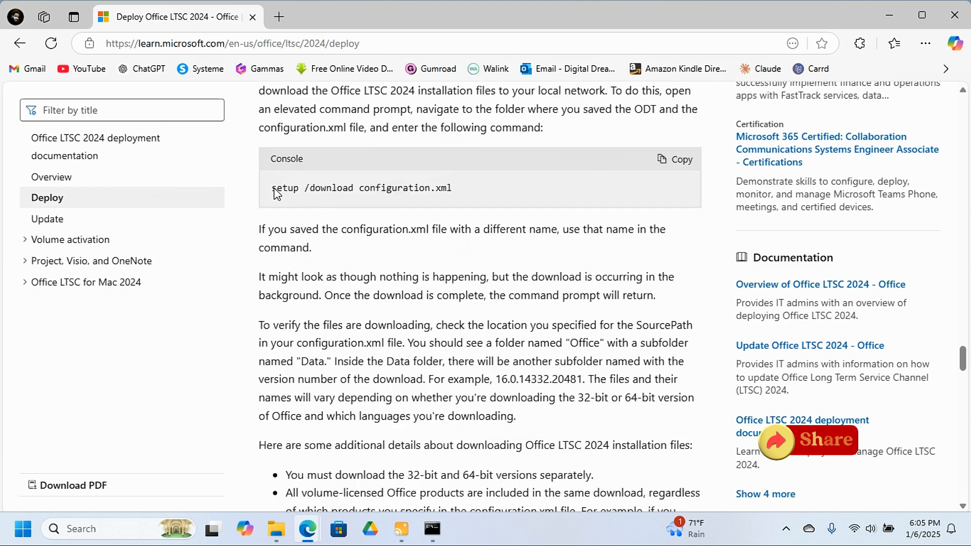
scroll(466, 265, "down", 7)
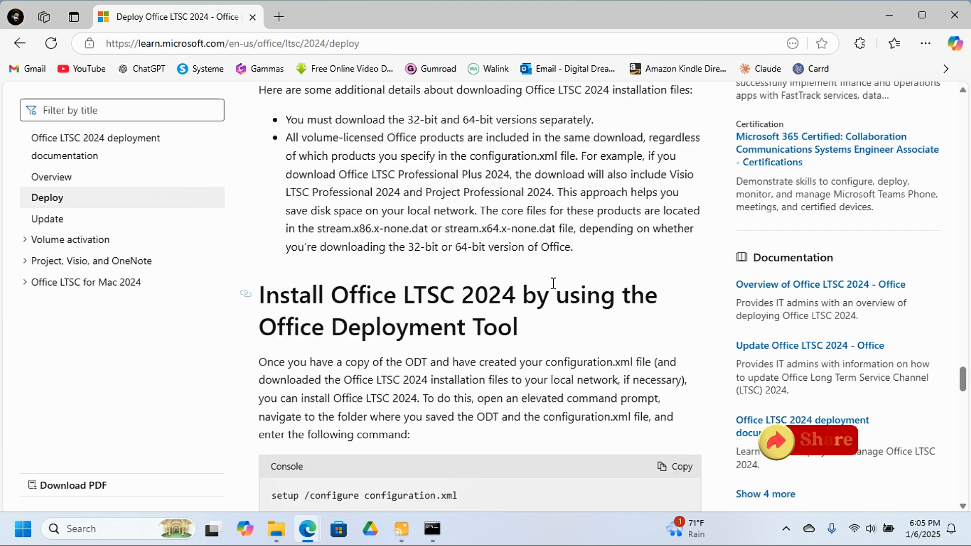
scroll(387, 157, "down", 5)
scroll(417, 175, "up", 9)
scroll(417, 174, "up", 5)
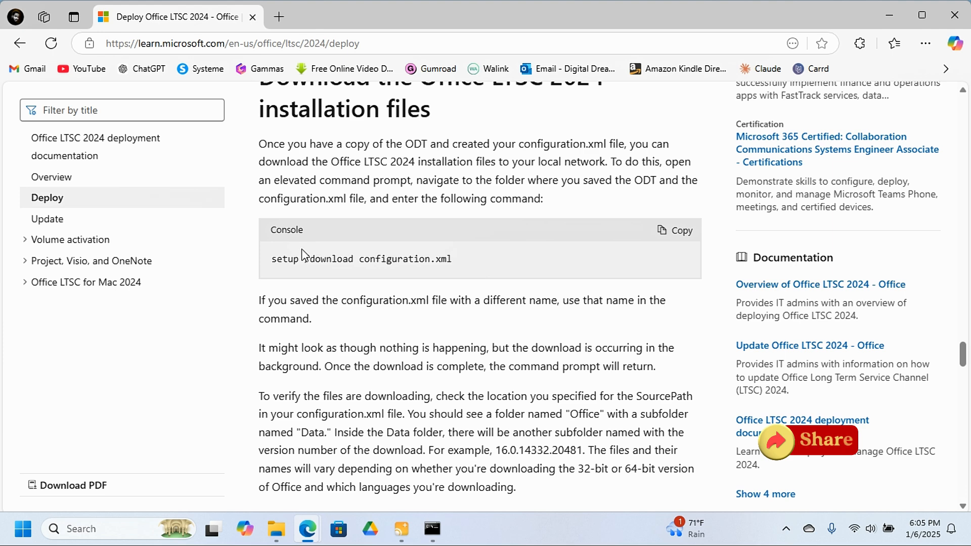
scroll(516, 283, "down", 13)
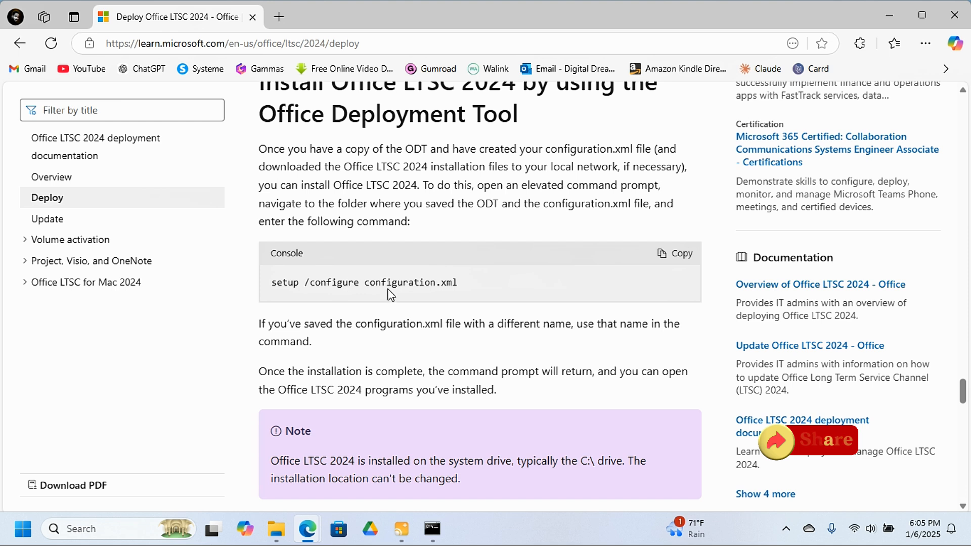
left_click(680, 254)
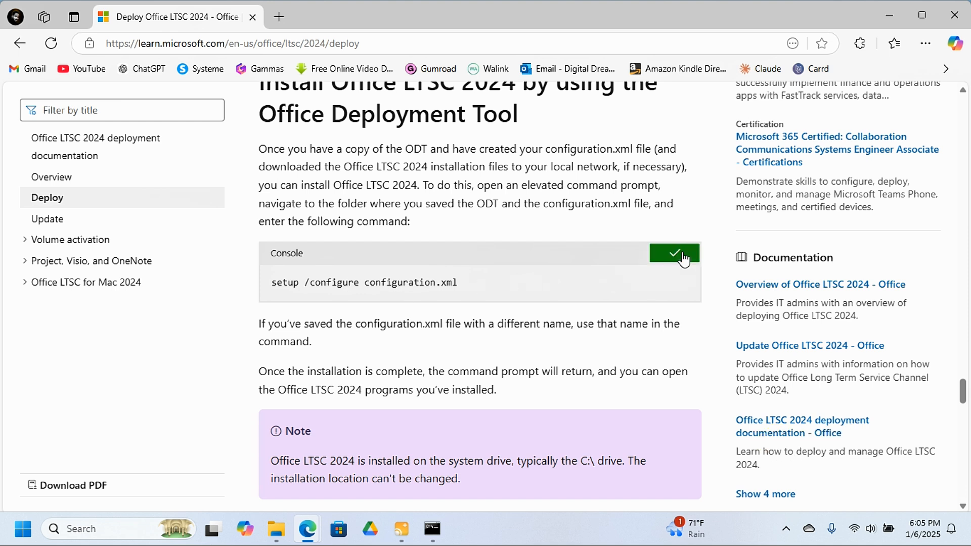
Run setup /configure configuration.xml from C:\OFFICE 2024 in the administrator Command Prompt.
left_click(432, 529)
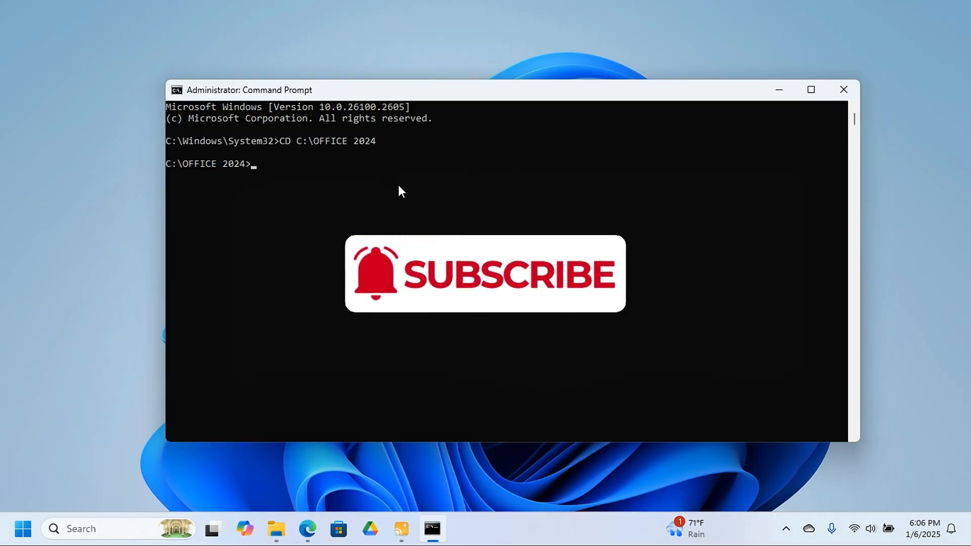
key("ctrl+v")
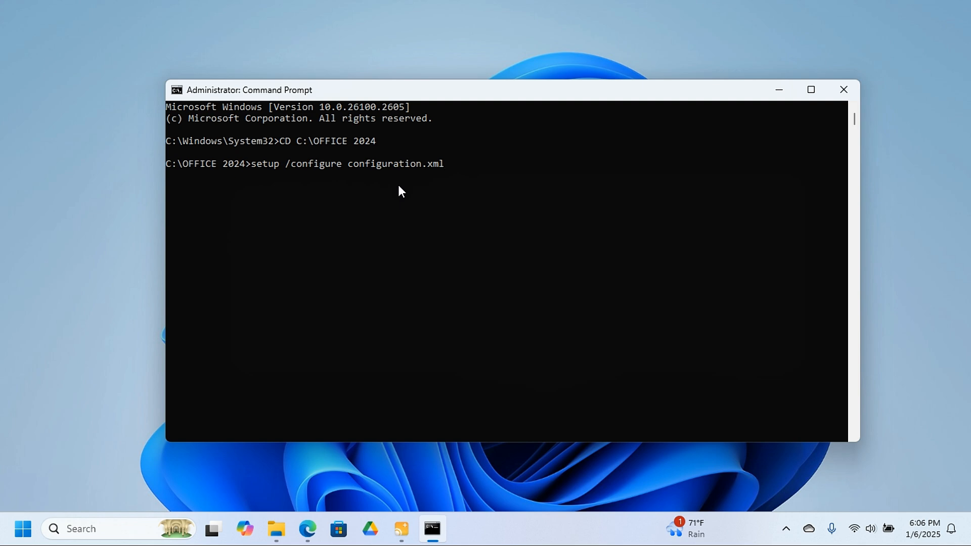
key("Return")
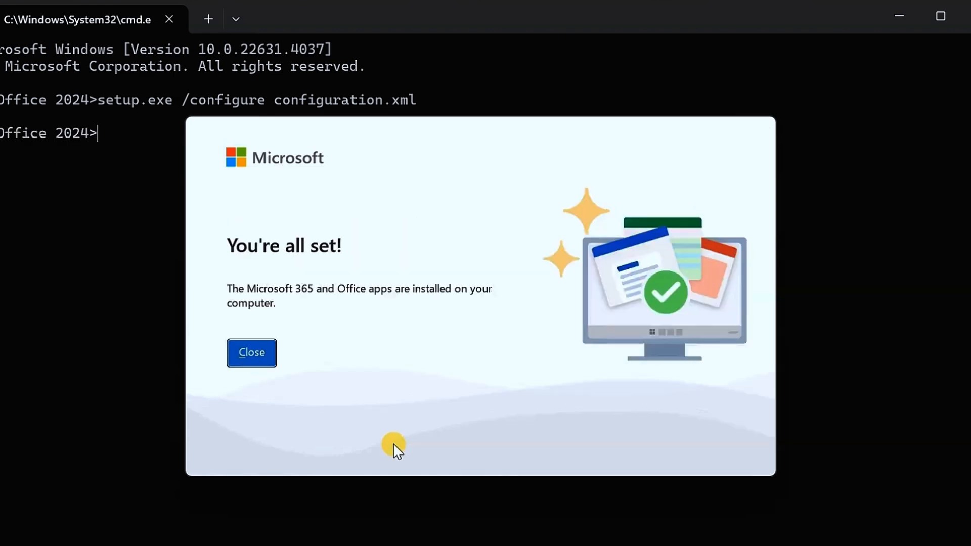
Close the Office installer's completion window, the Command Prompt and the Notepad file holding the setup command.
left_click(264, 360)
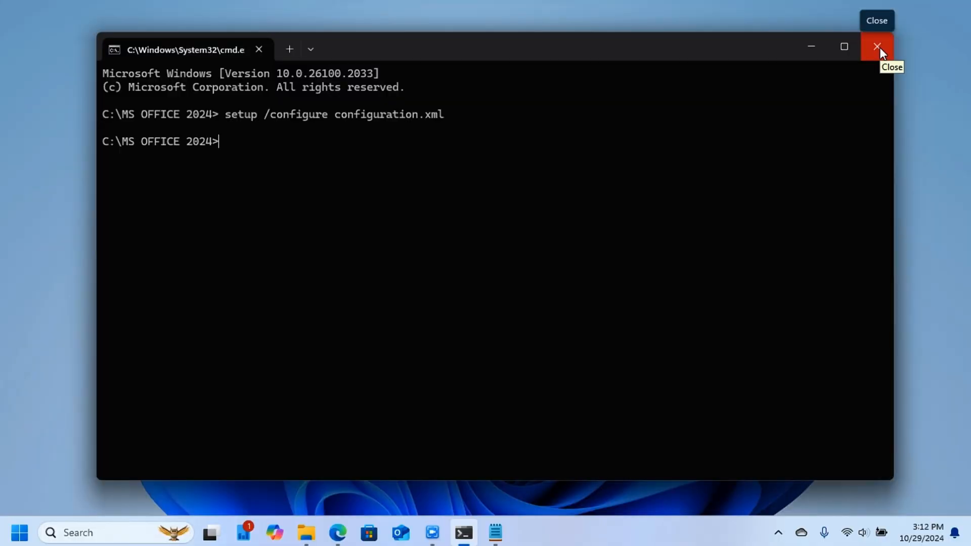
left_click(878, 47)
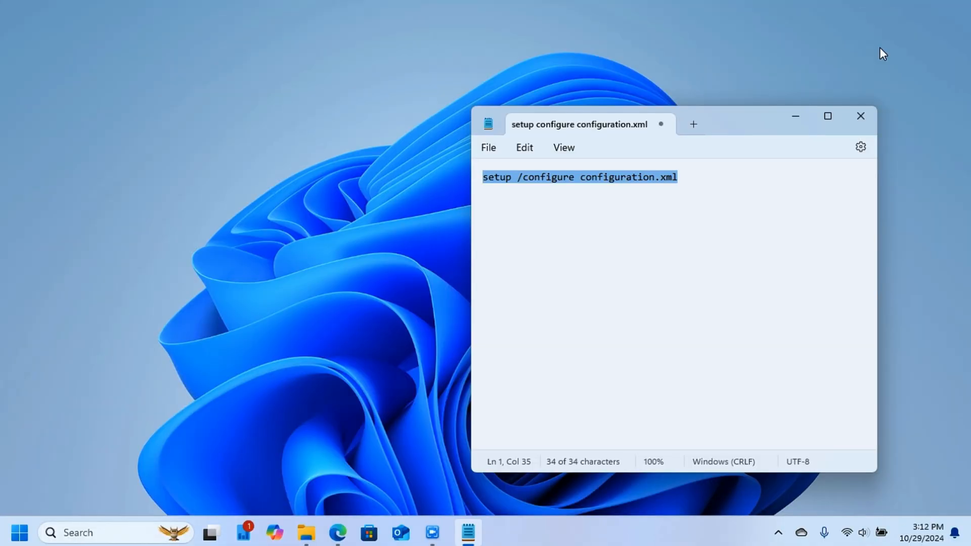
left_click(860, 117)
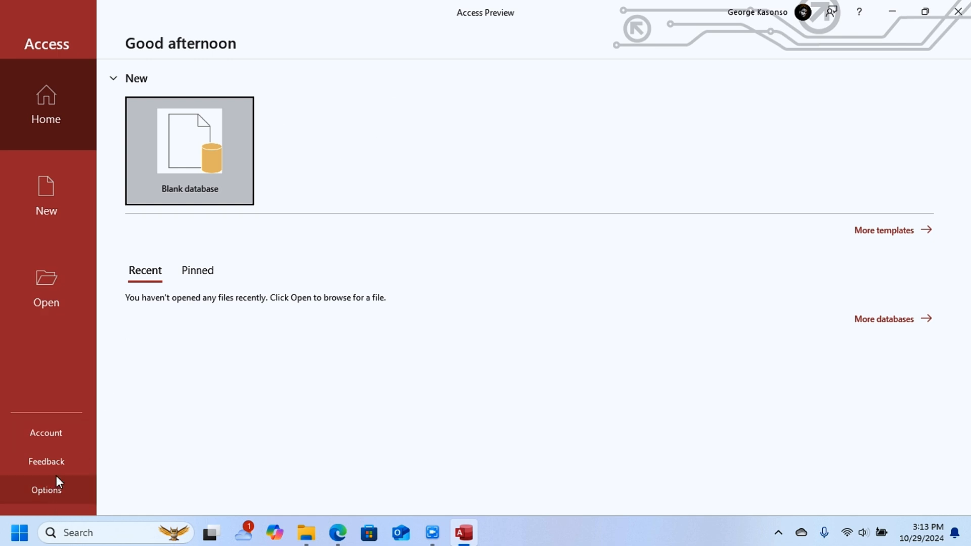
Open the Account page in Access to check the Office product and activation information.
left_click(62, 431)
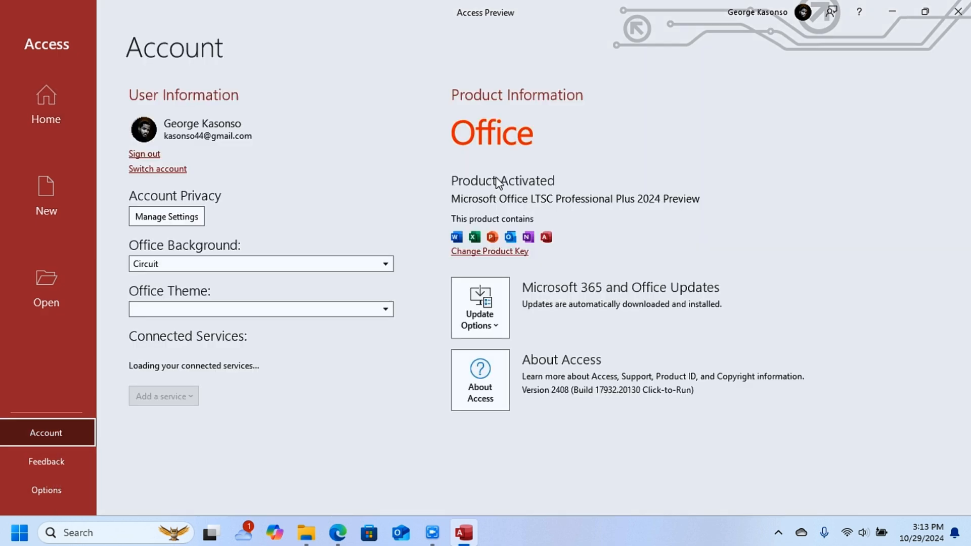